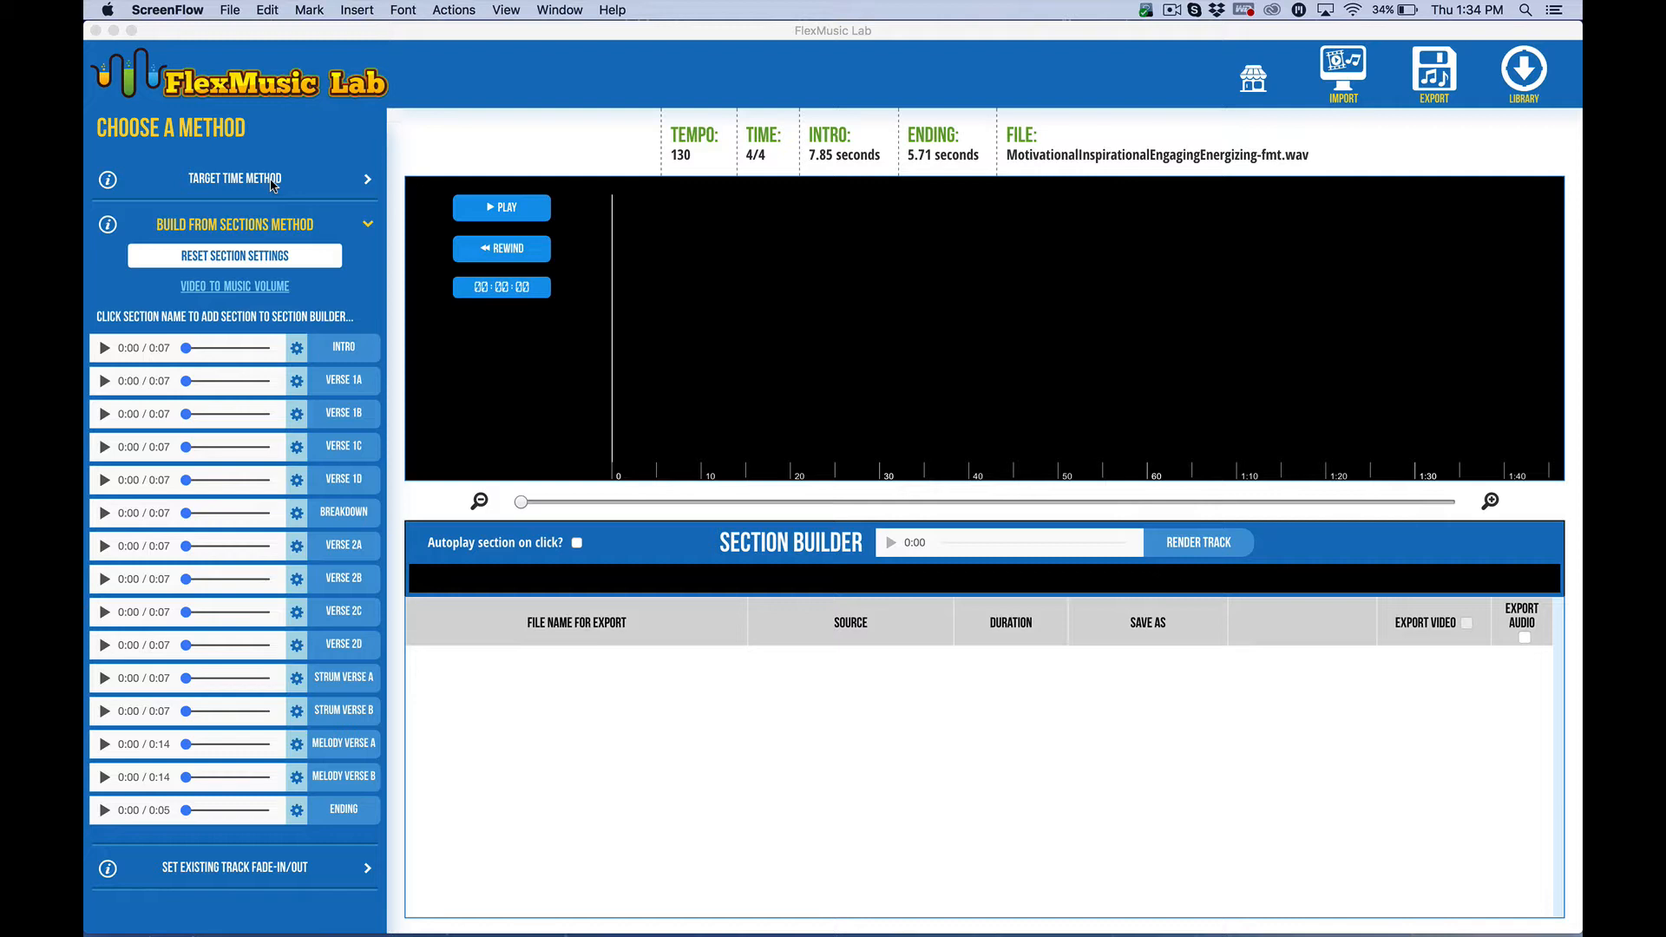
Preview the Verse 1A and Verse 2A sections of the Build From Sections method
{"action": "left_click", "coordinate": [280, 224]}
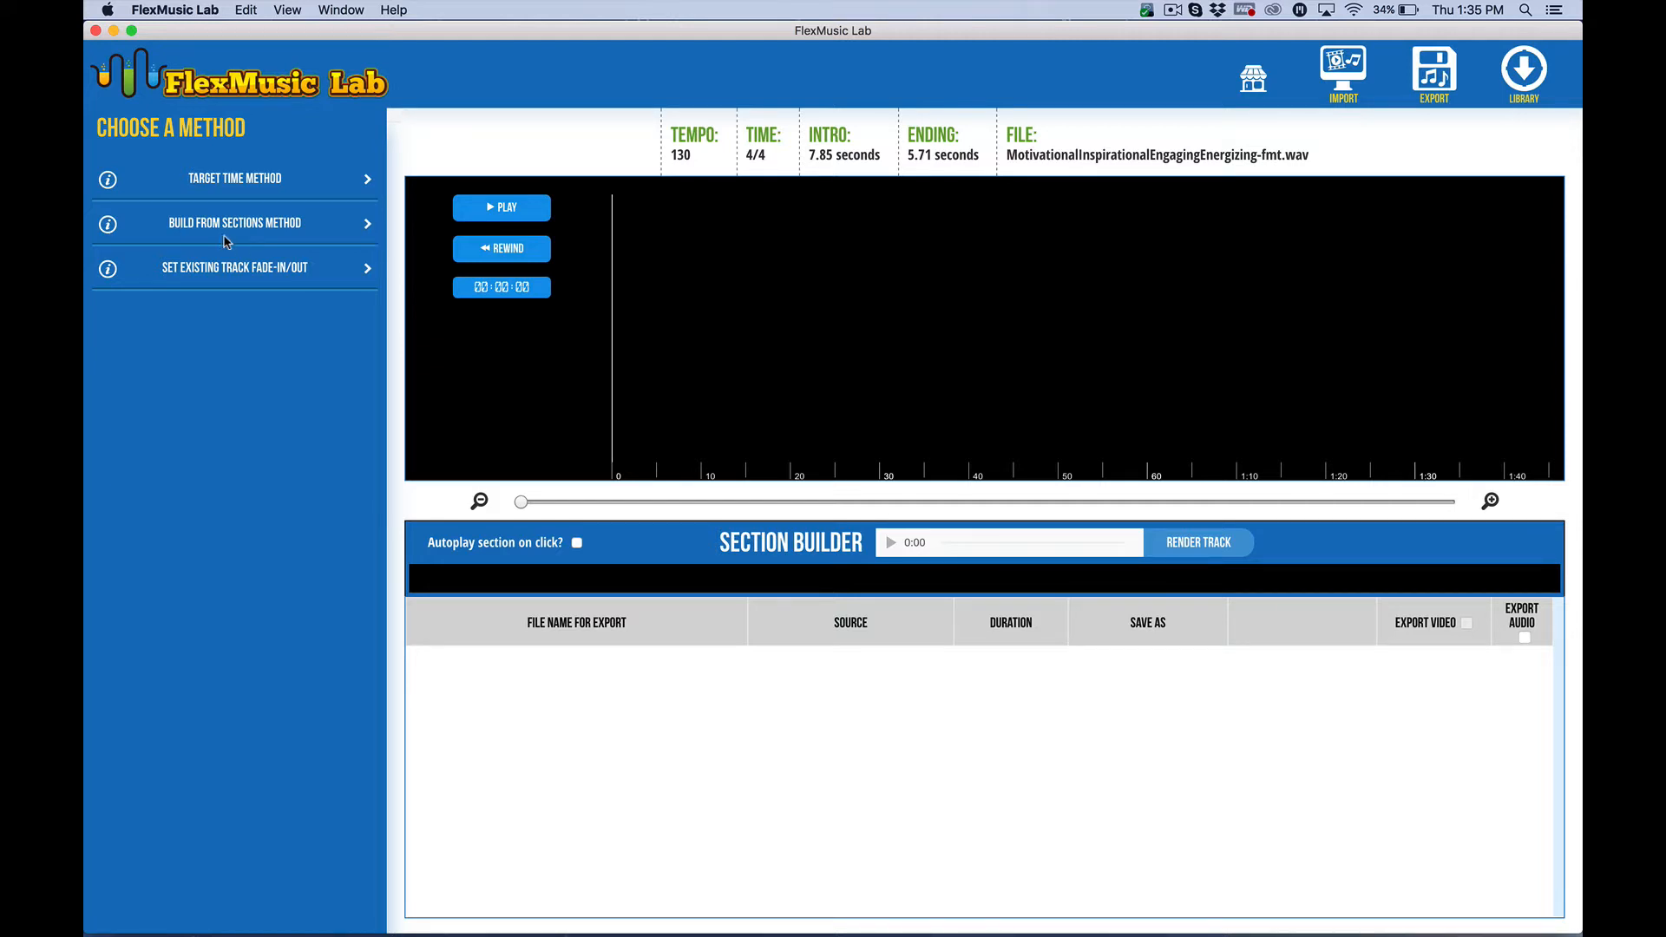
{"action": "left_click", "coordinate": [368, 231]}
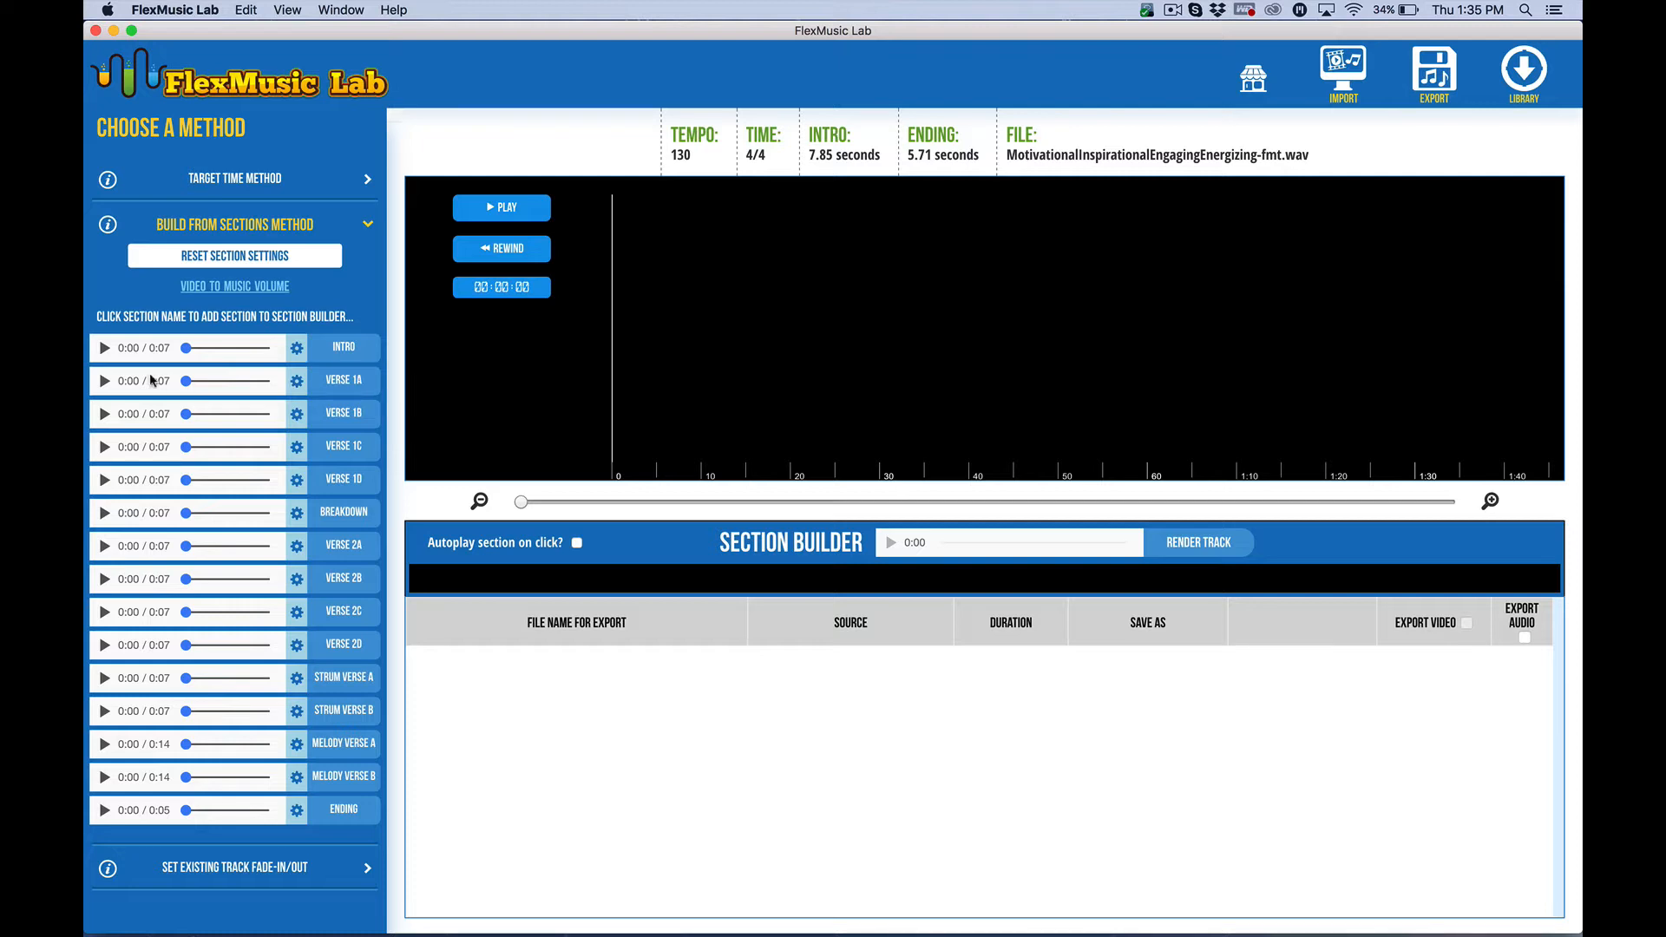
{"action": "left_click", "coordinate": [102, 383]}
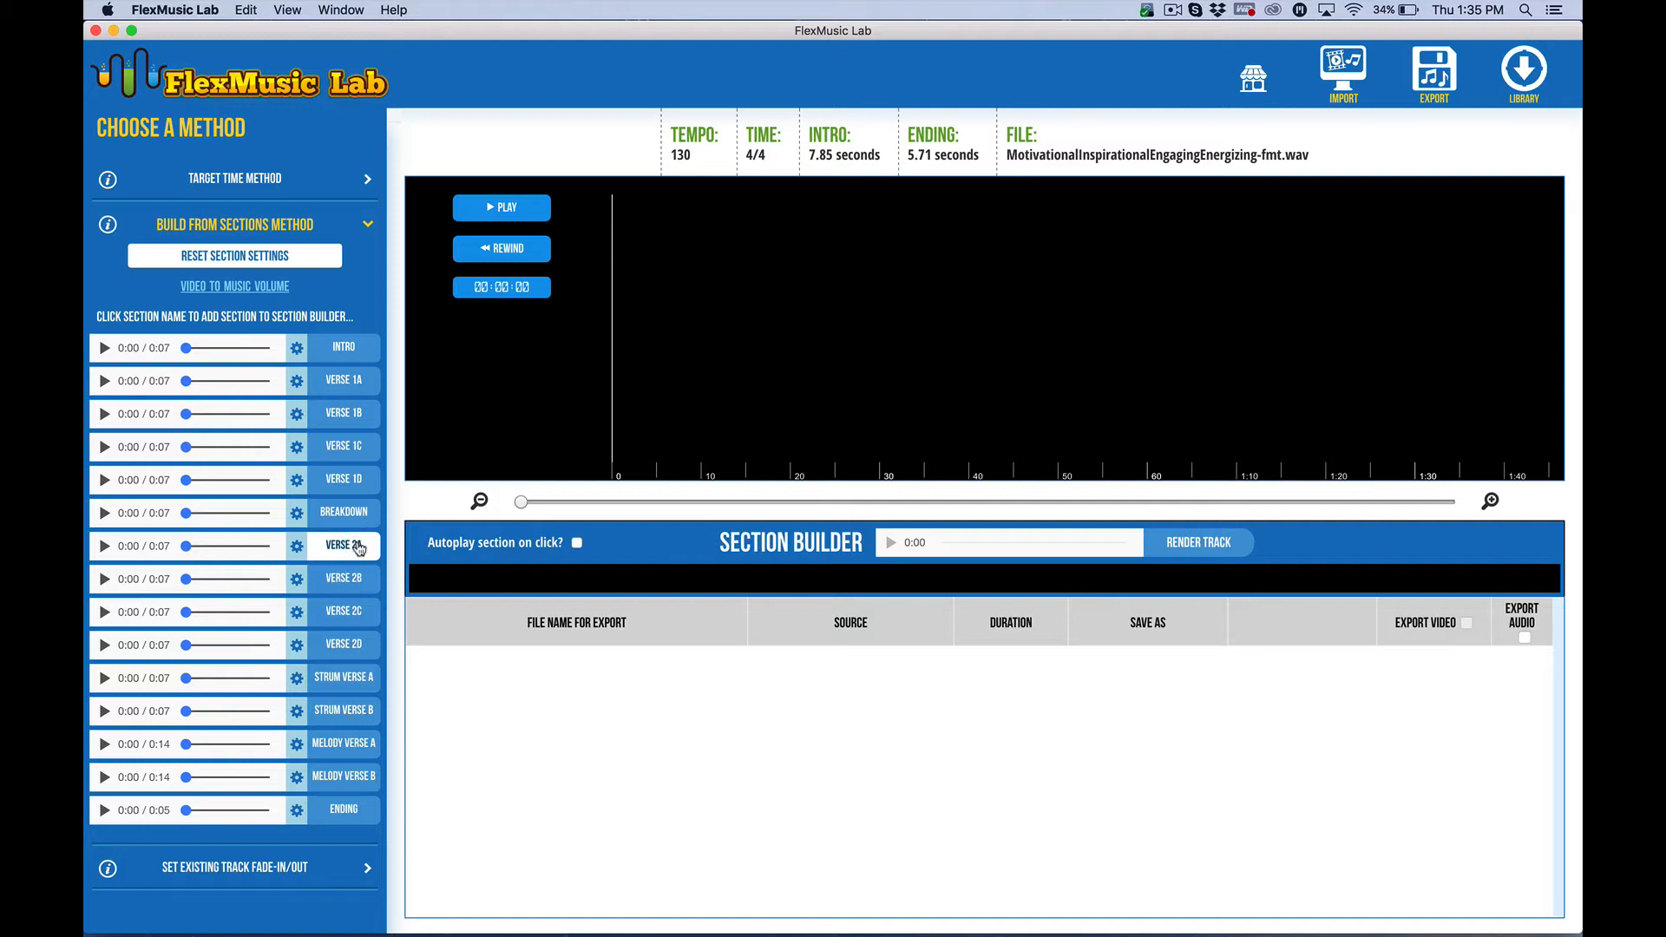
{"action": "left_click", "coordinate": [105, 546]}
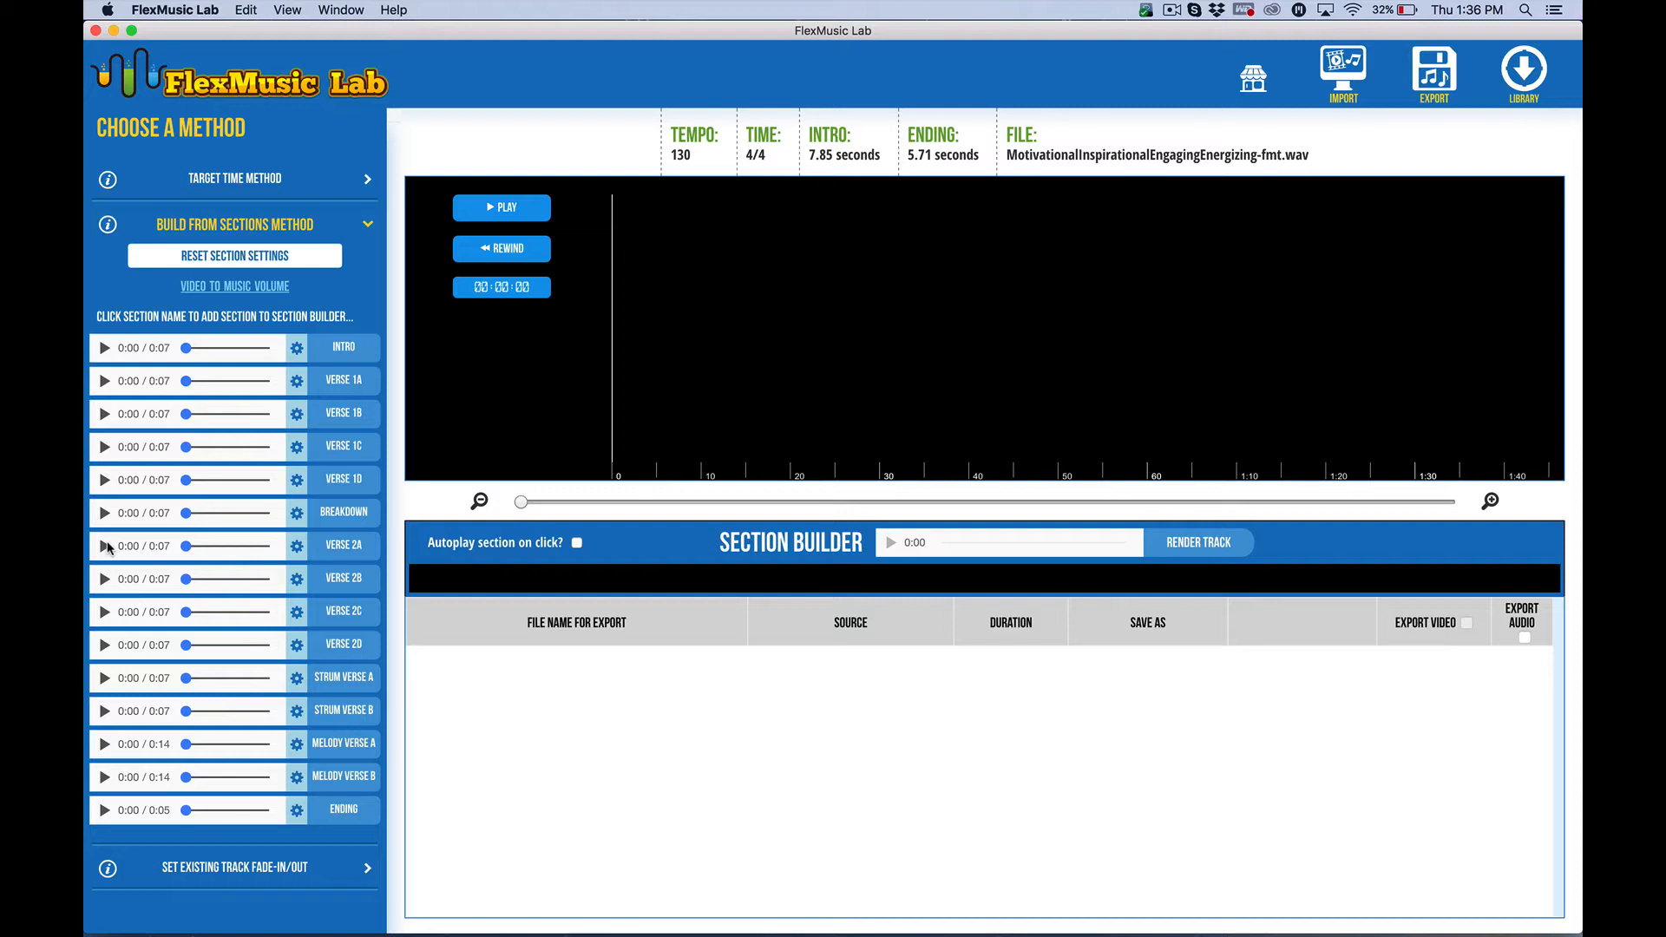
Add the Intro, Verse 2A, Verse 2B, Verse 2C and Ending sections to the section builder
{"action": "left_click", "coordinate": [345, 356]}
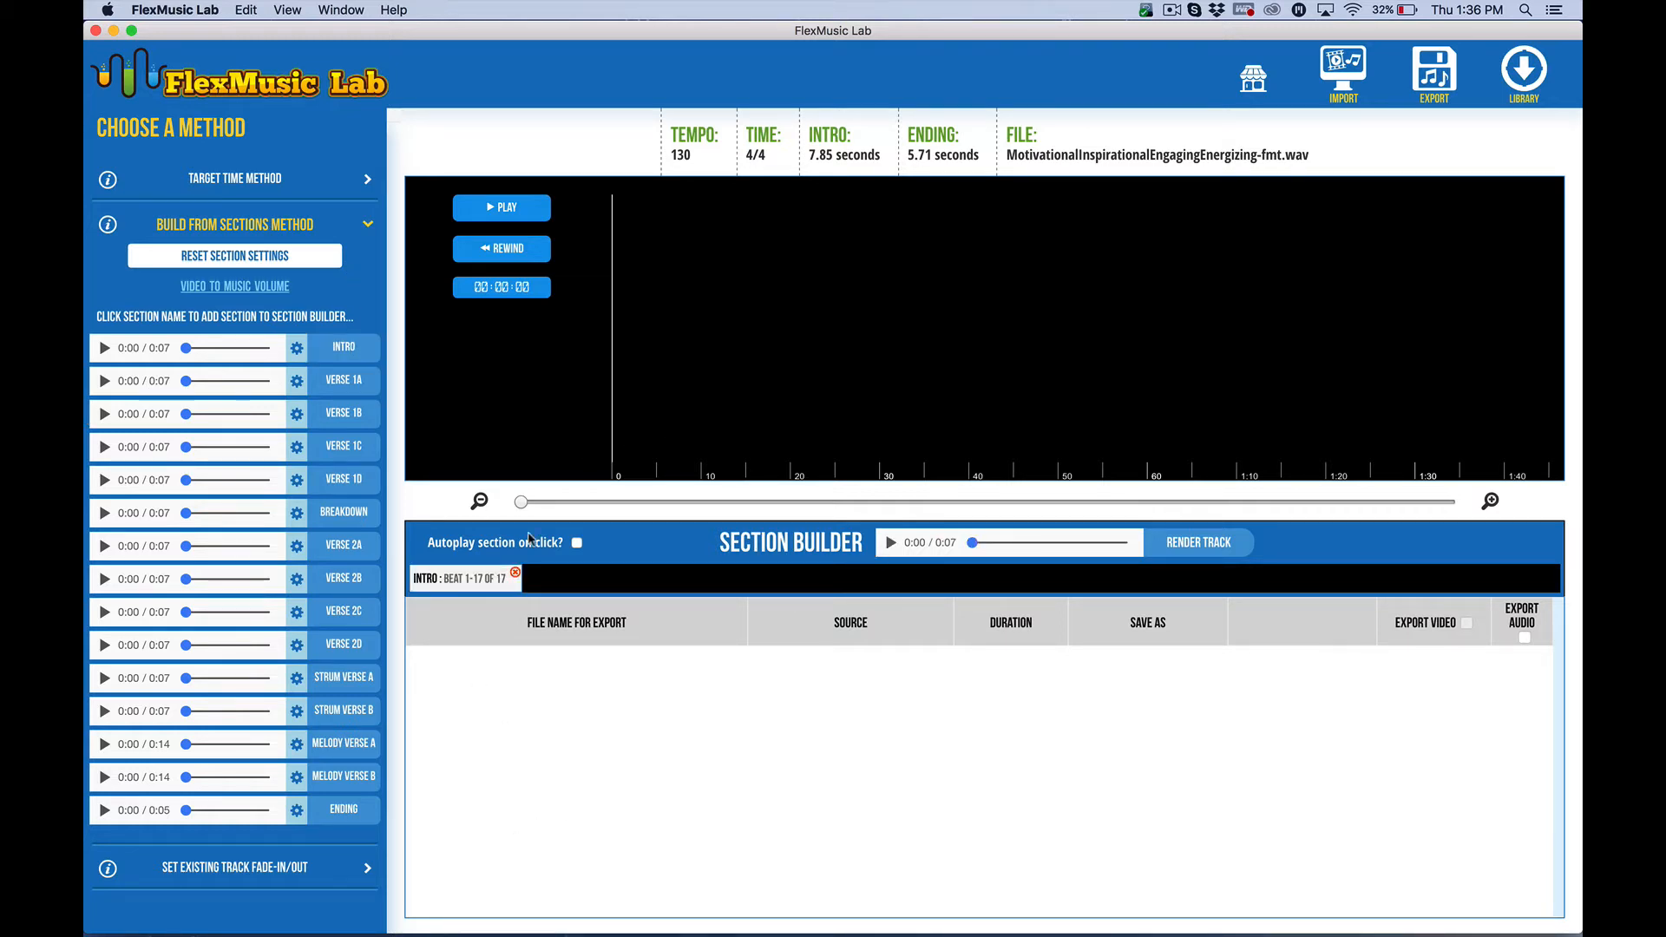
{"action": "left_click", "coordinate": [363, 552]}
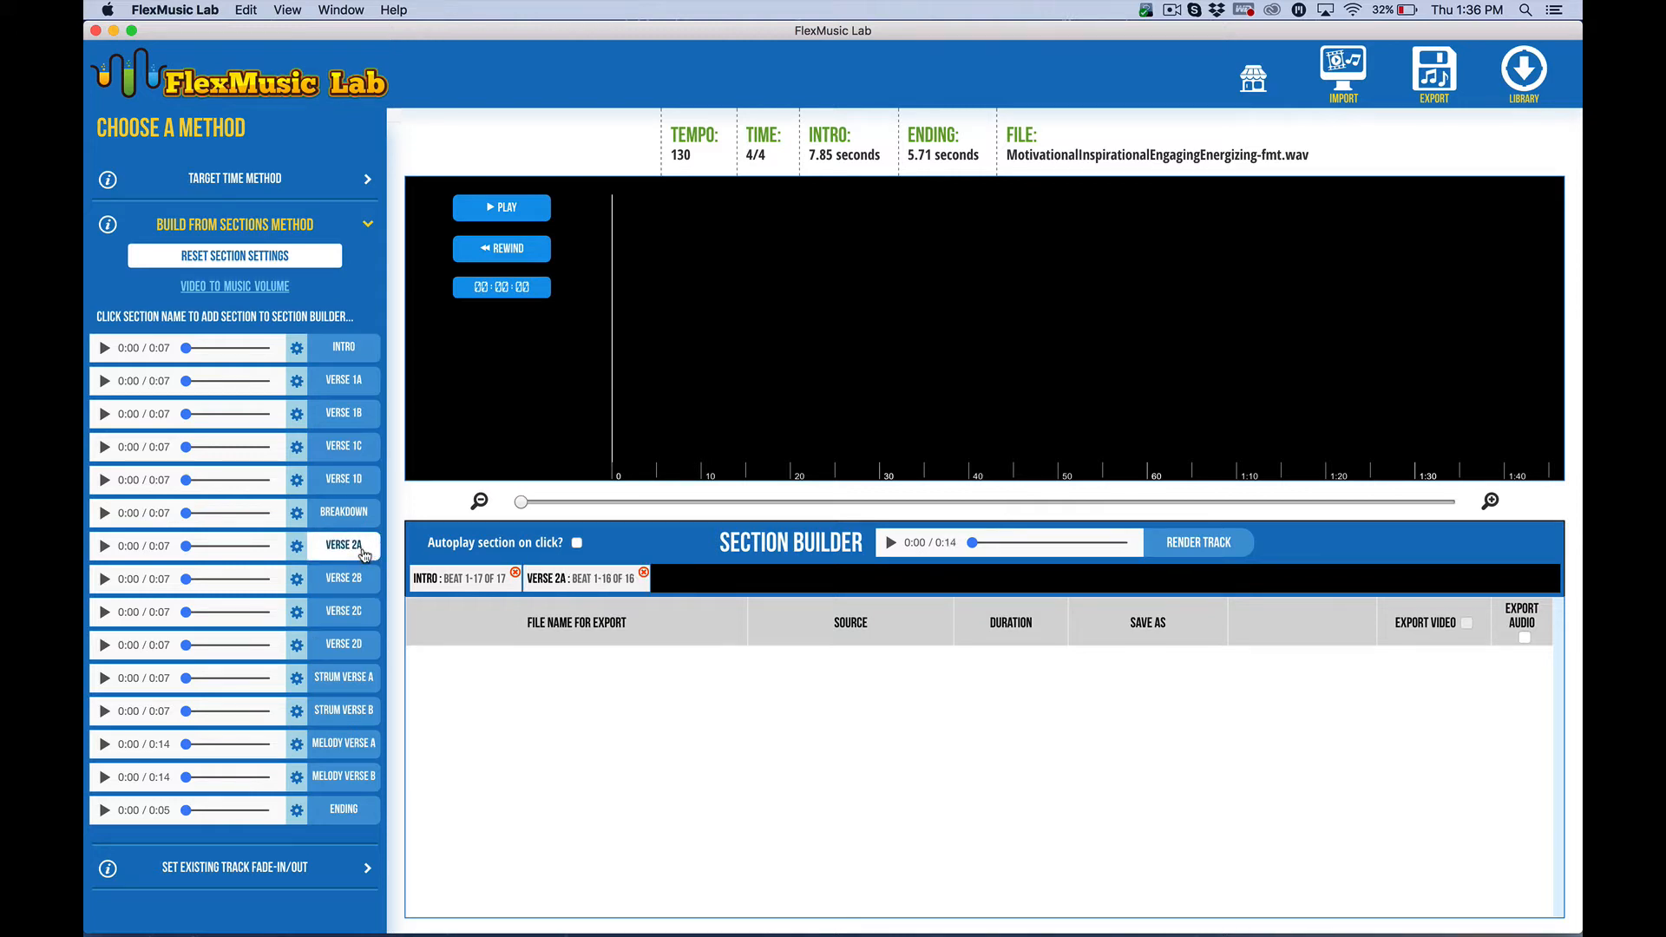
{"action": "left_click", "coordinate": [357, 581]}
{"action": "left_click", "coordinate": [355, 616]}
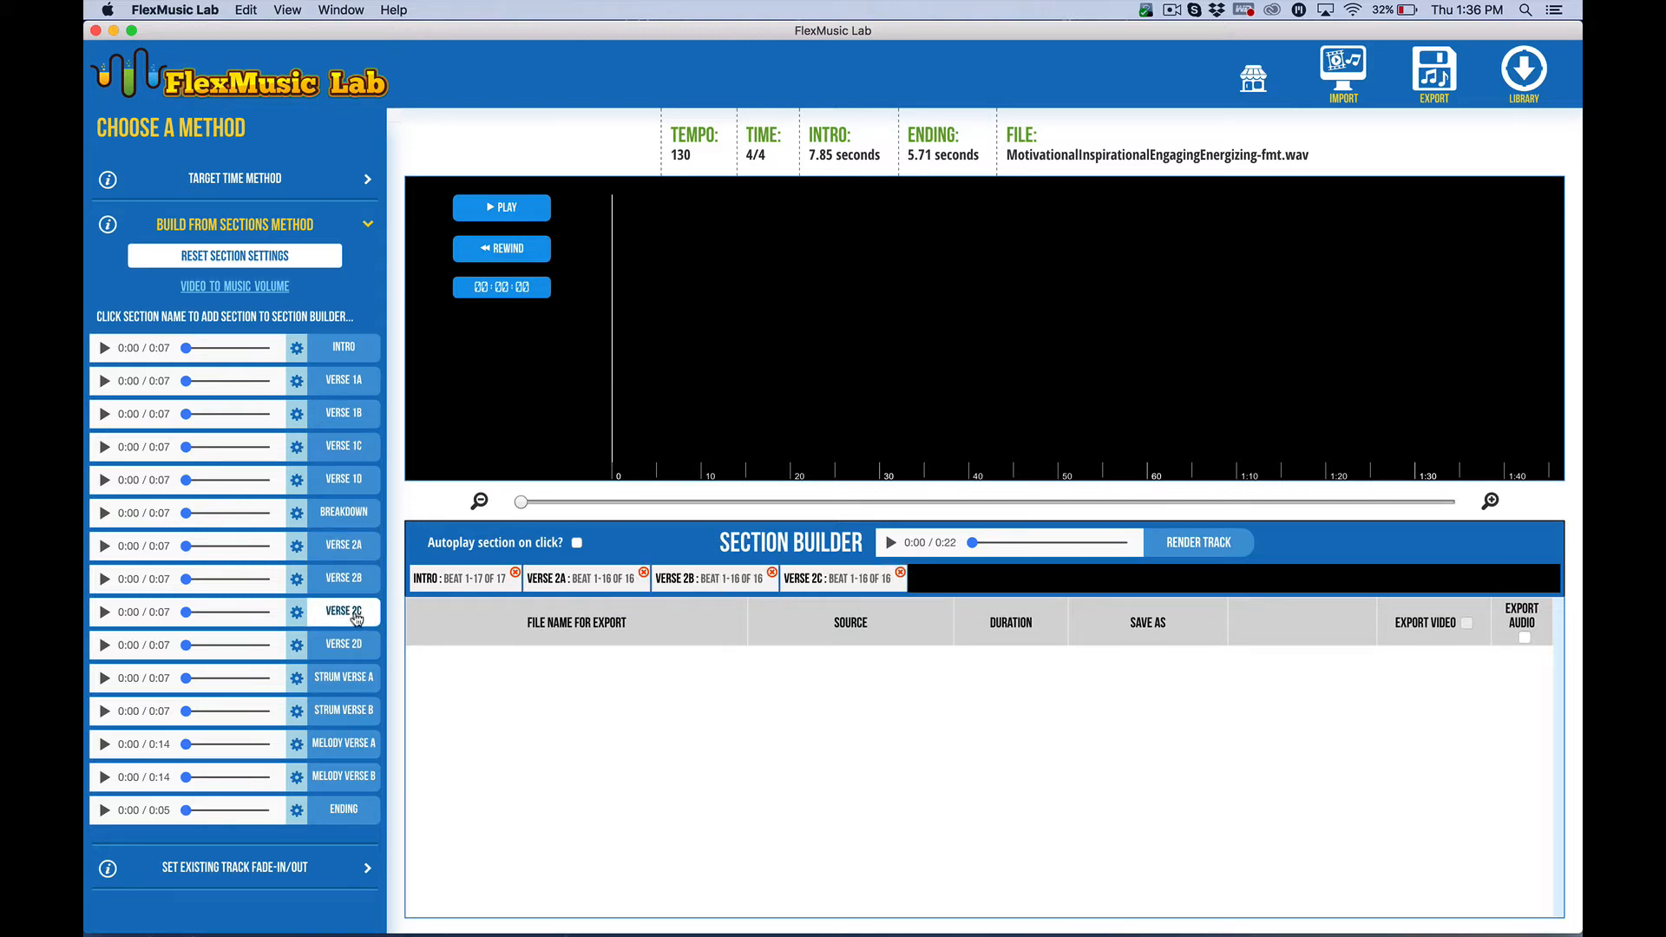
{"action": "left_click", "coordinate": [351, 816]}
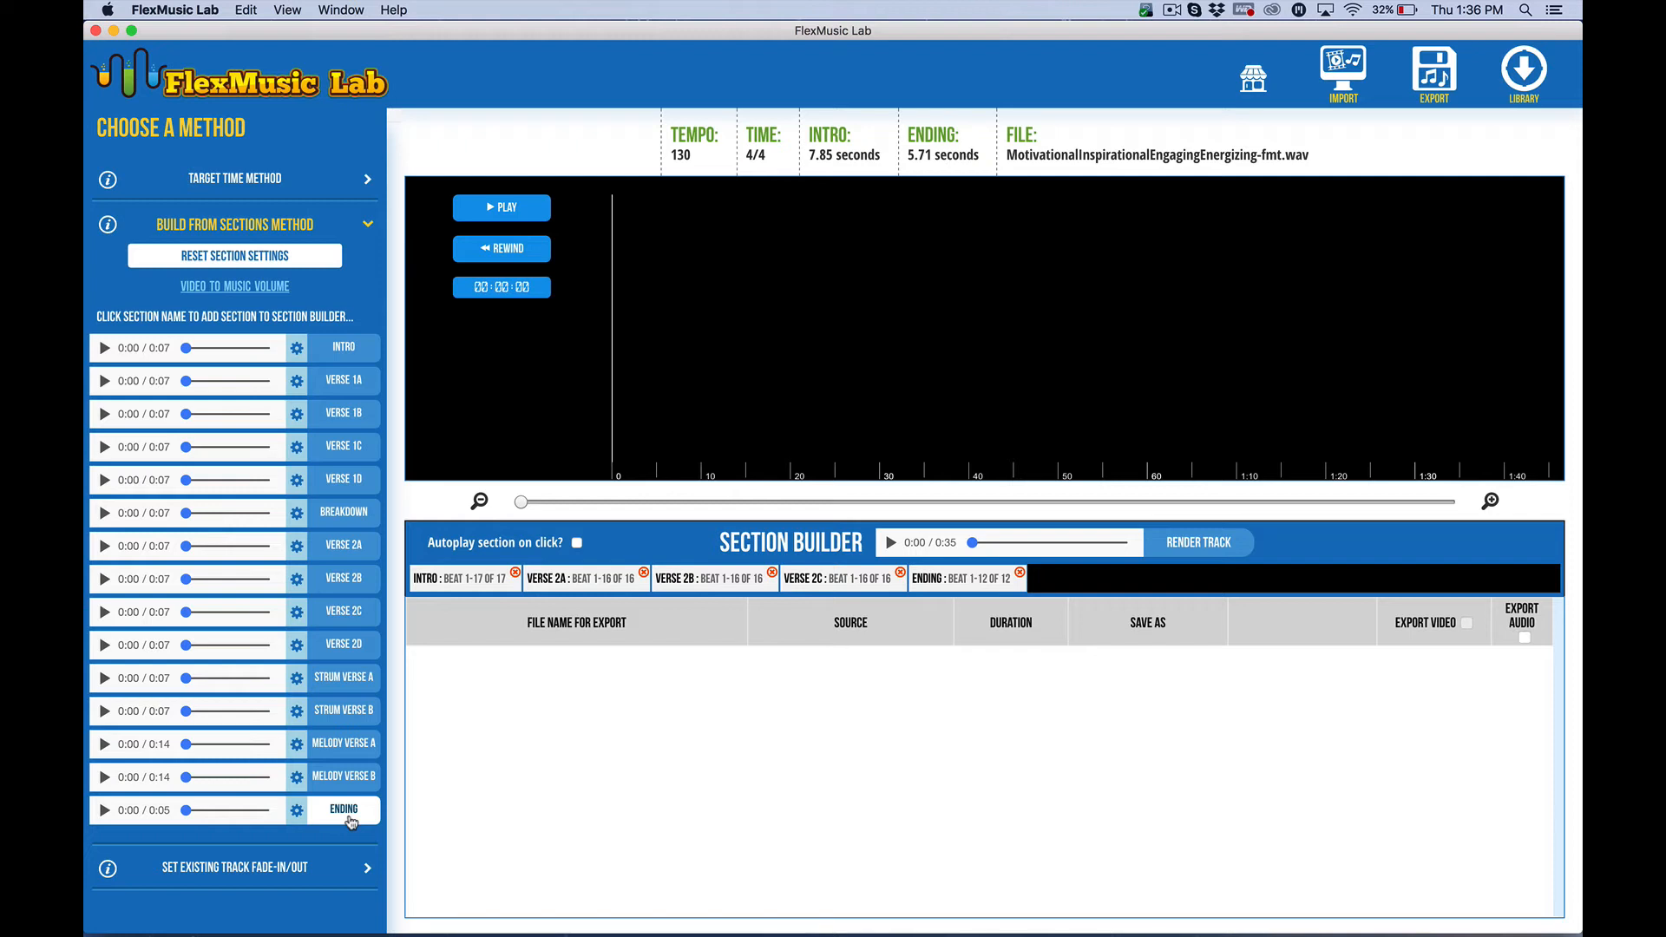
Play and stop the assembled section builder preview
{"action": "left_click", "coordinate": [889, 542]}
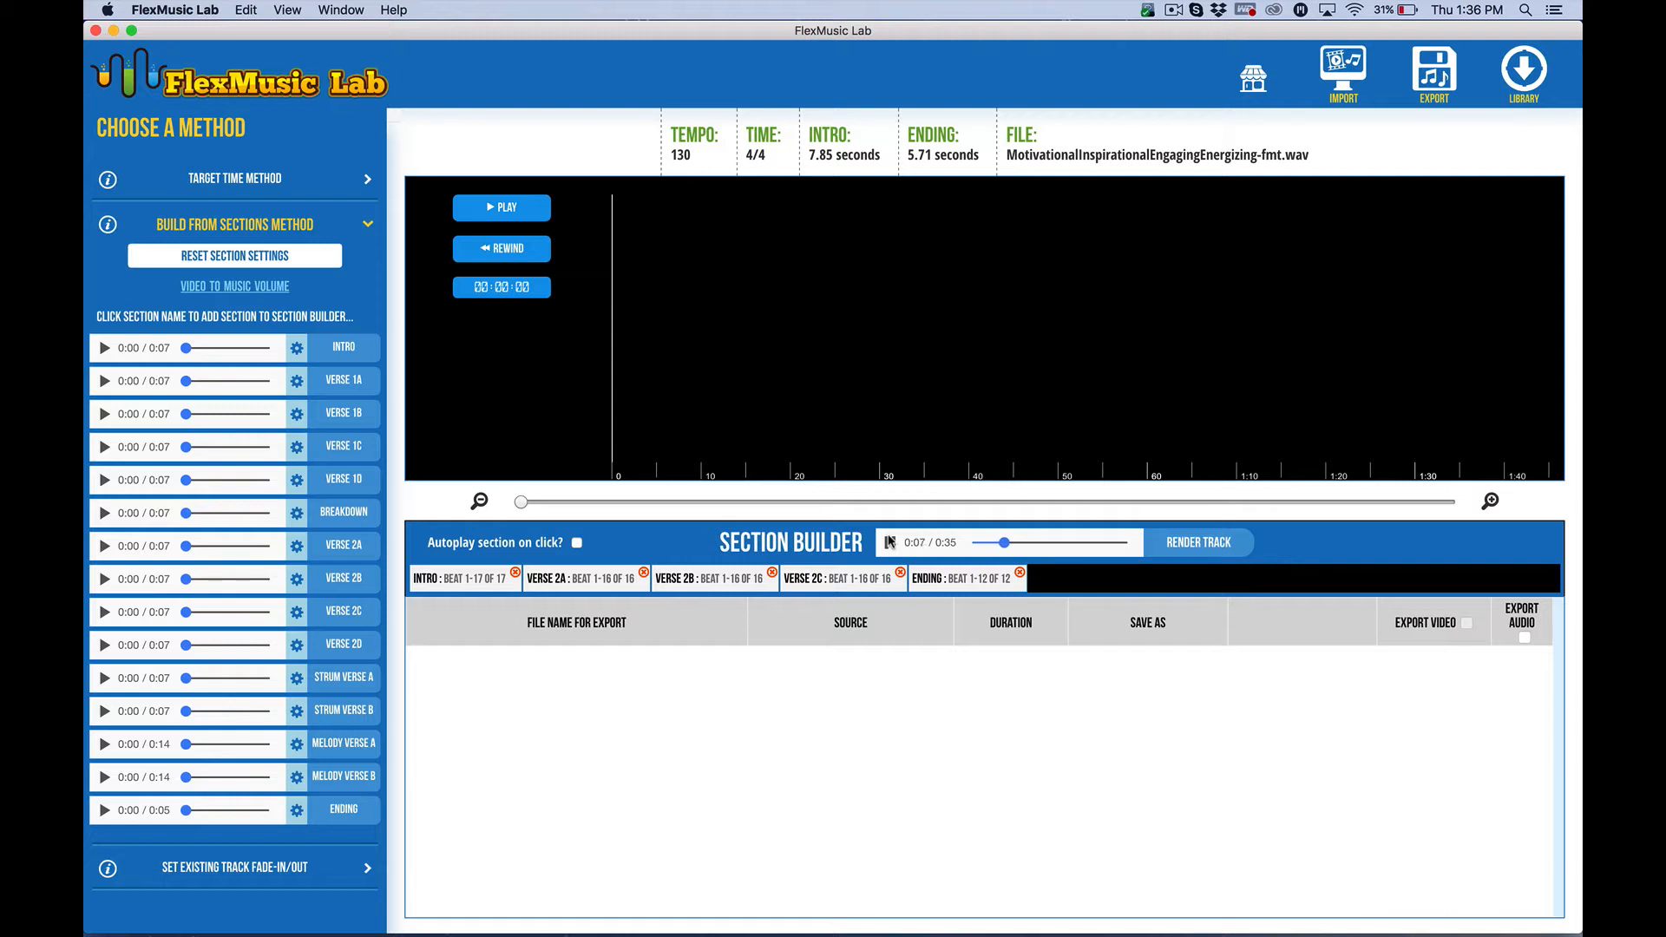
{"action": "left_click", "coordinate": [889, 542]}
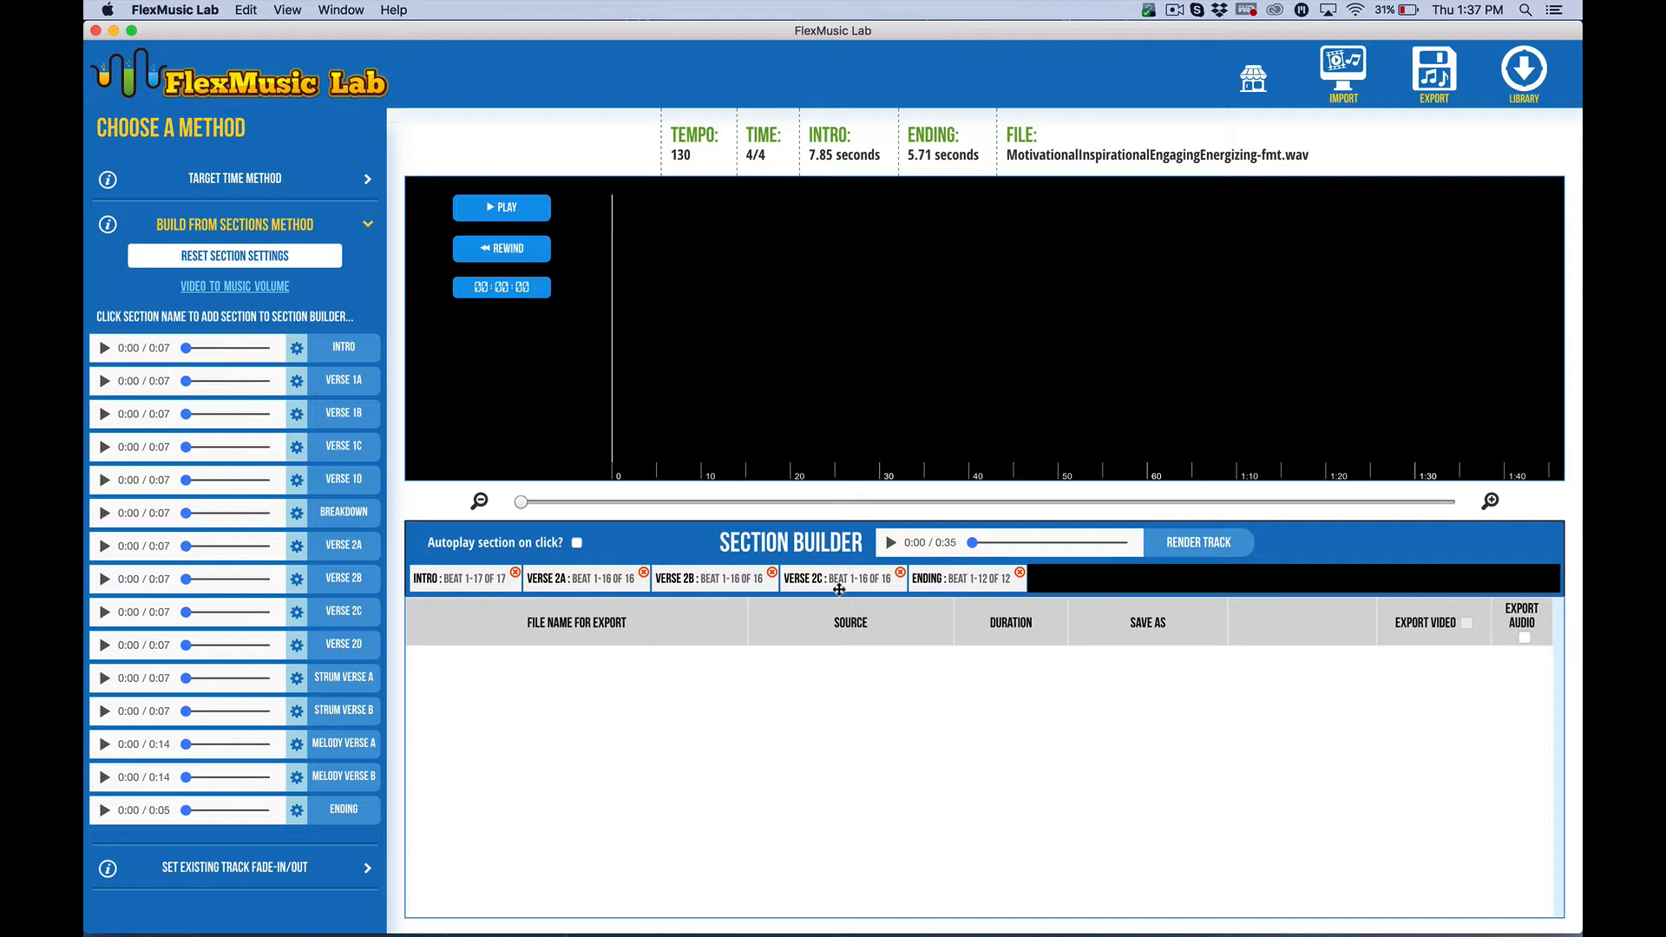
Move Verse 2C ahead of Verse 2B in the section builder and replay the preview
{"action": "left_click_drag", "start_coordinate": [829, 580], "coordinate": [704, 578]}
{"action": "left_click_drag", "start_coordinate": [973, 546], "coordinate": [1026, 557]}
{"action": "left_click", "coordinate": [892, 546]}
{"action": "left_click", "coordinate": [889, 544]}
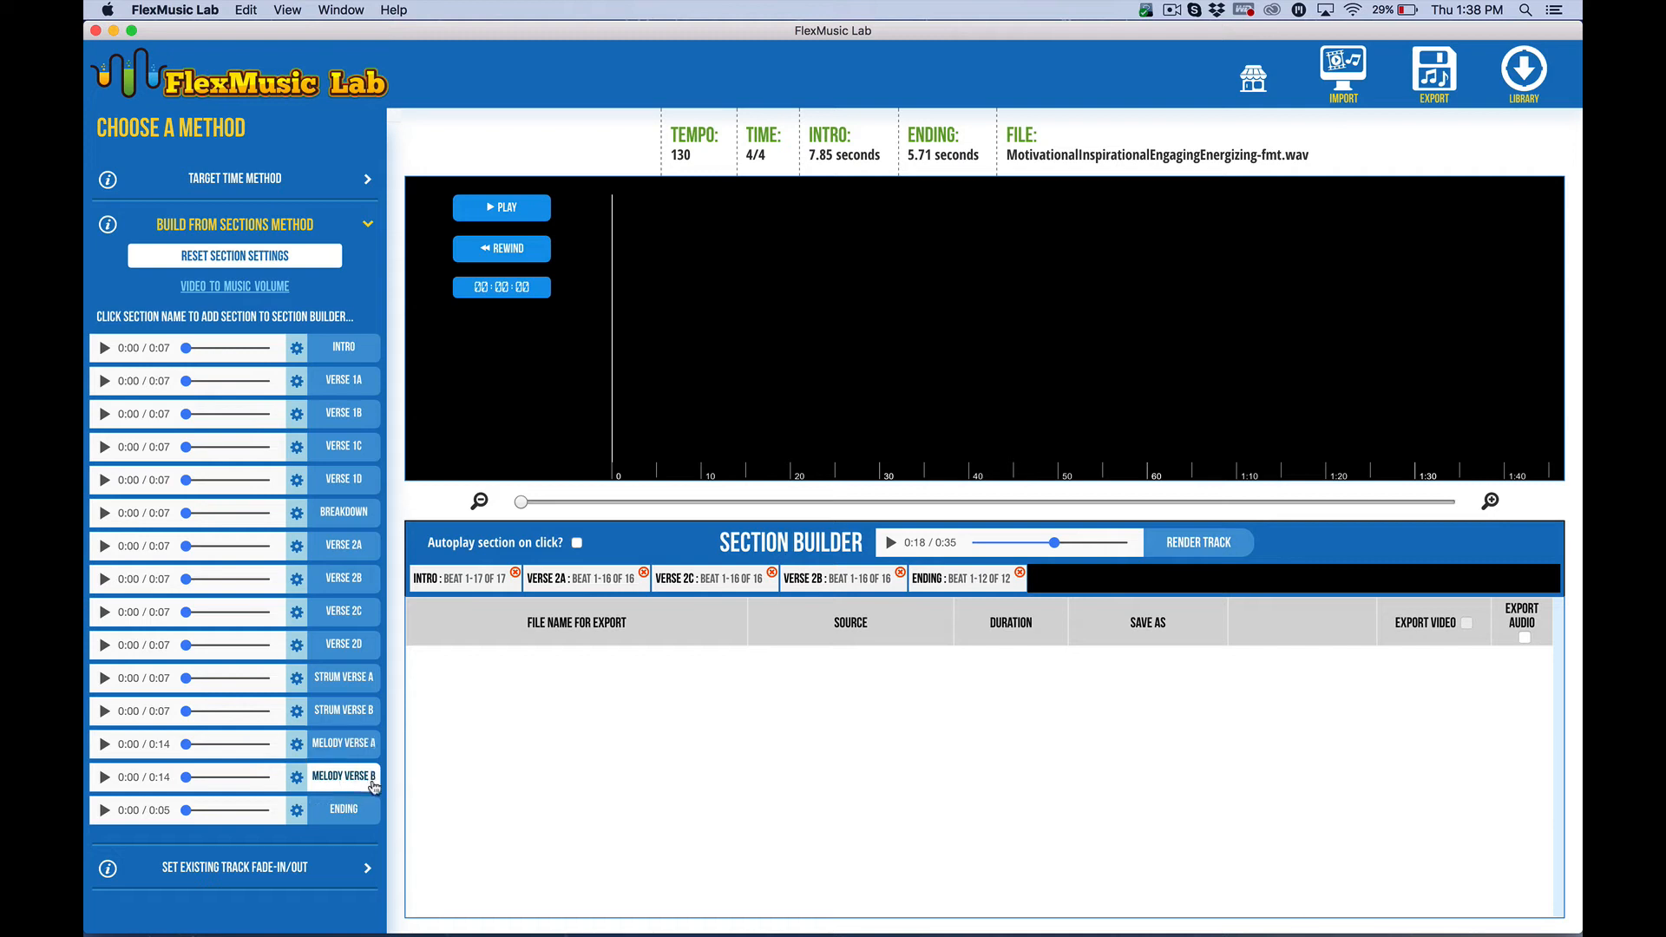
Trim Melody Verse A to beats 1–16 and add it to the section builder
{"action": "left_click", "coordinate": [104, 744]}
{"action": "left_click", "coordinate": [103, 778]}
{"action": "left_click", "coordinate": [297, 744]}
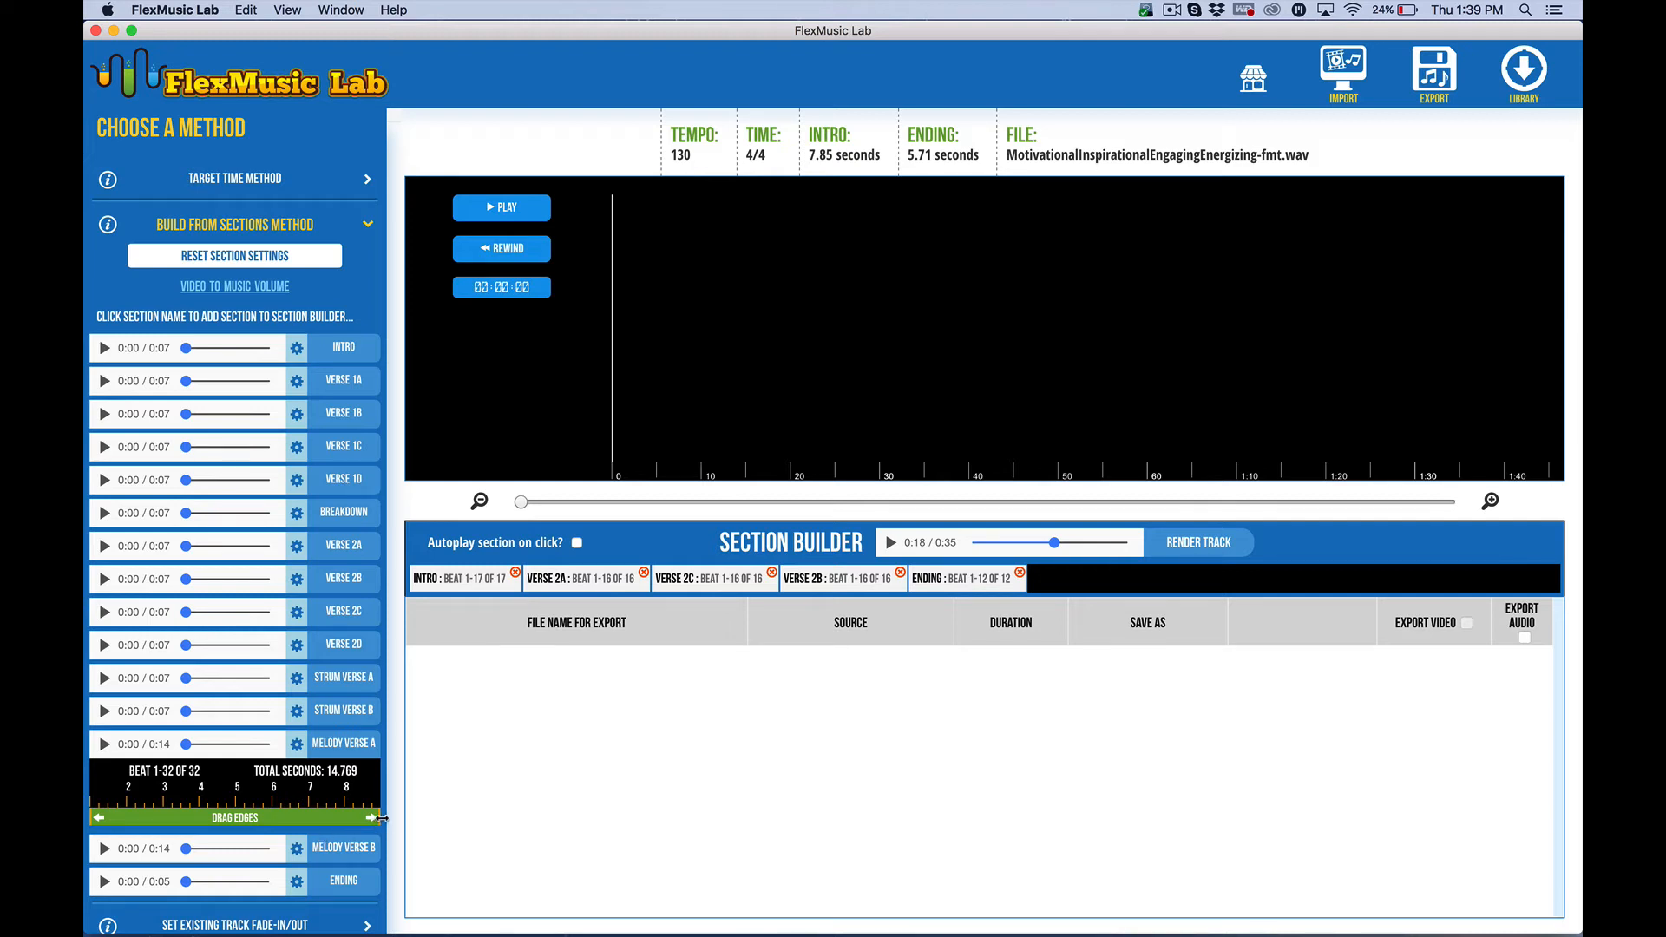
{"action": "left_click_drag", "start_coordinate": [377, 821], "coordinate": [234, 804]}
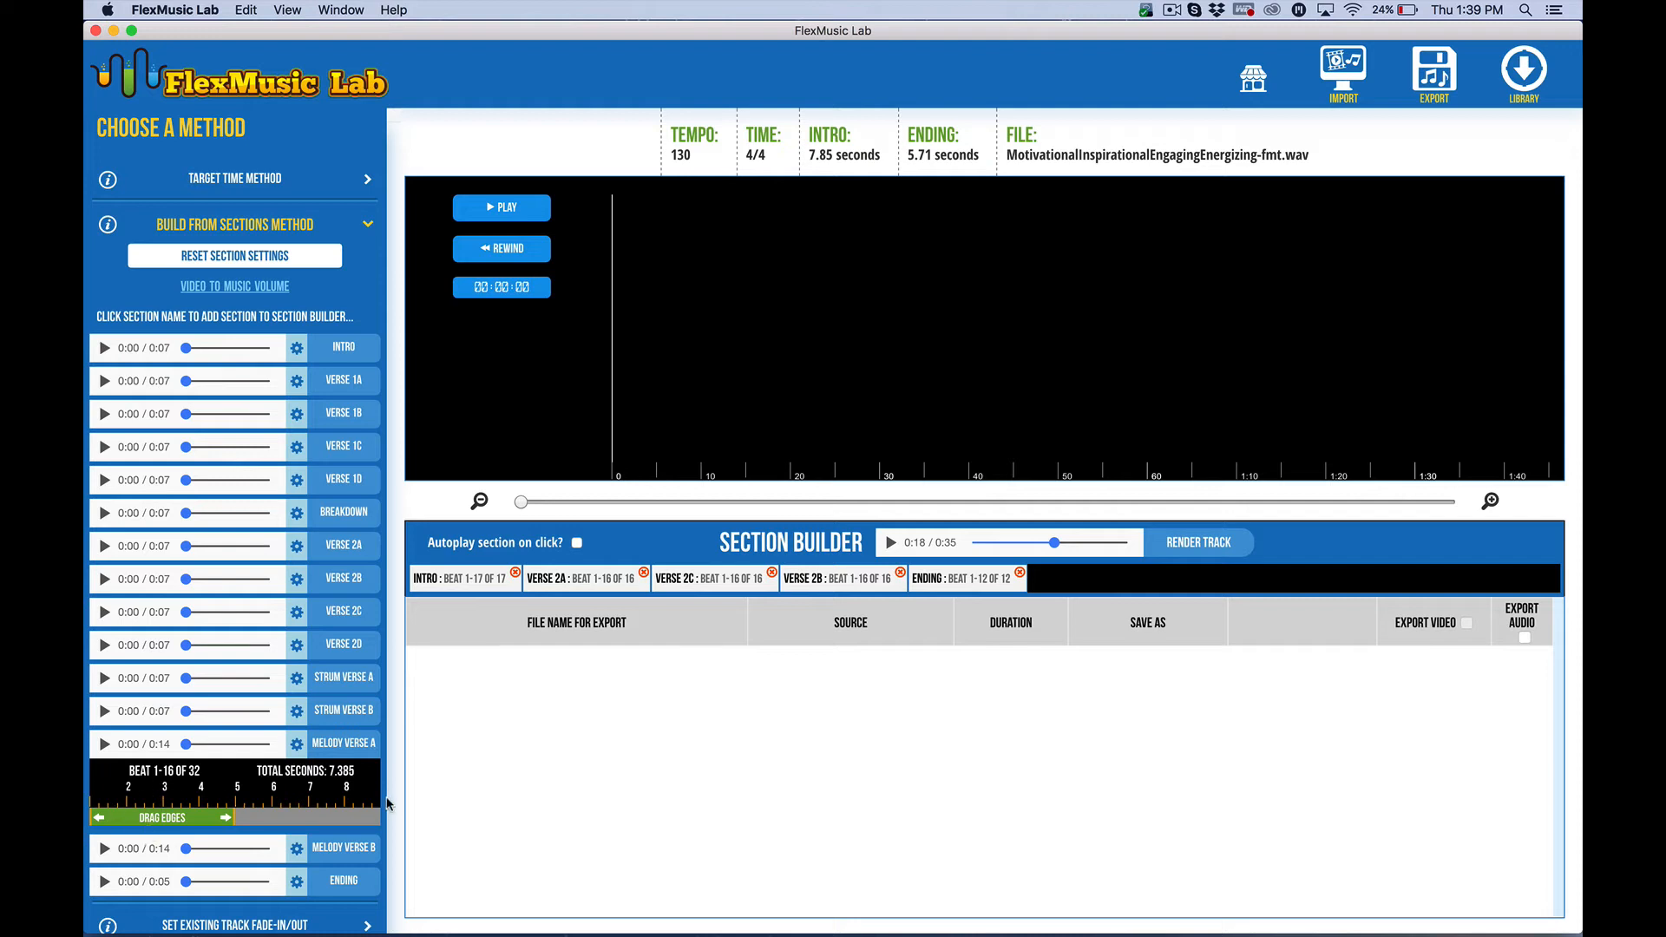
{"action": "left_click", "coordinate": [346, 744]}
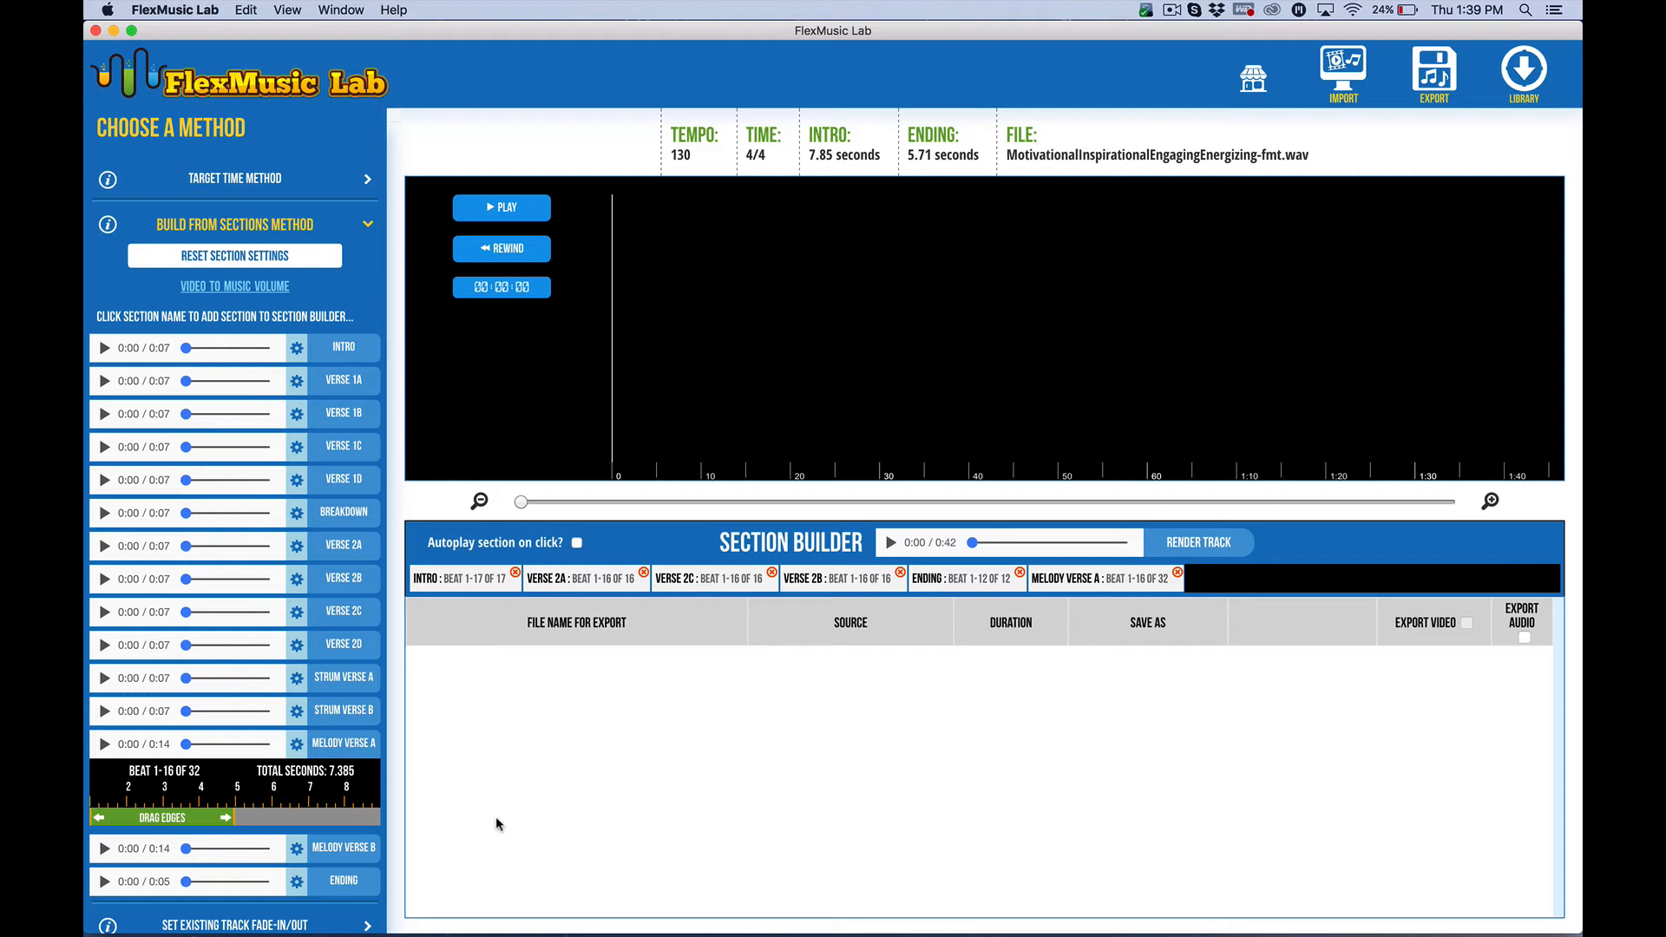
Trim Melody Verse B to beats 17–32 and add it to the section builder
{"action": "left_click", "coordinate": [296, 855]}
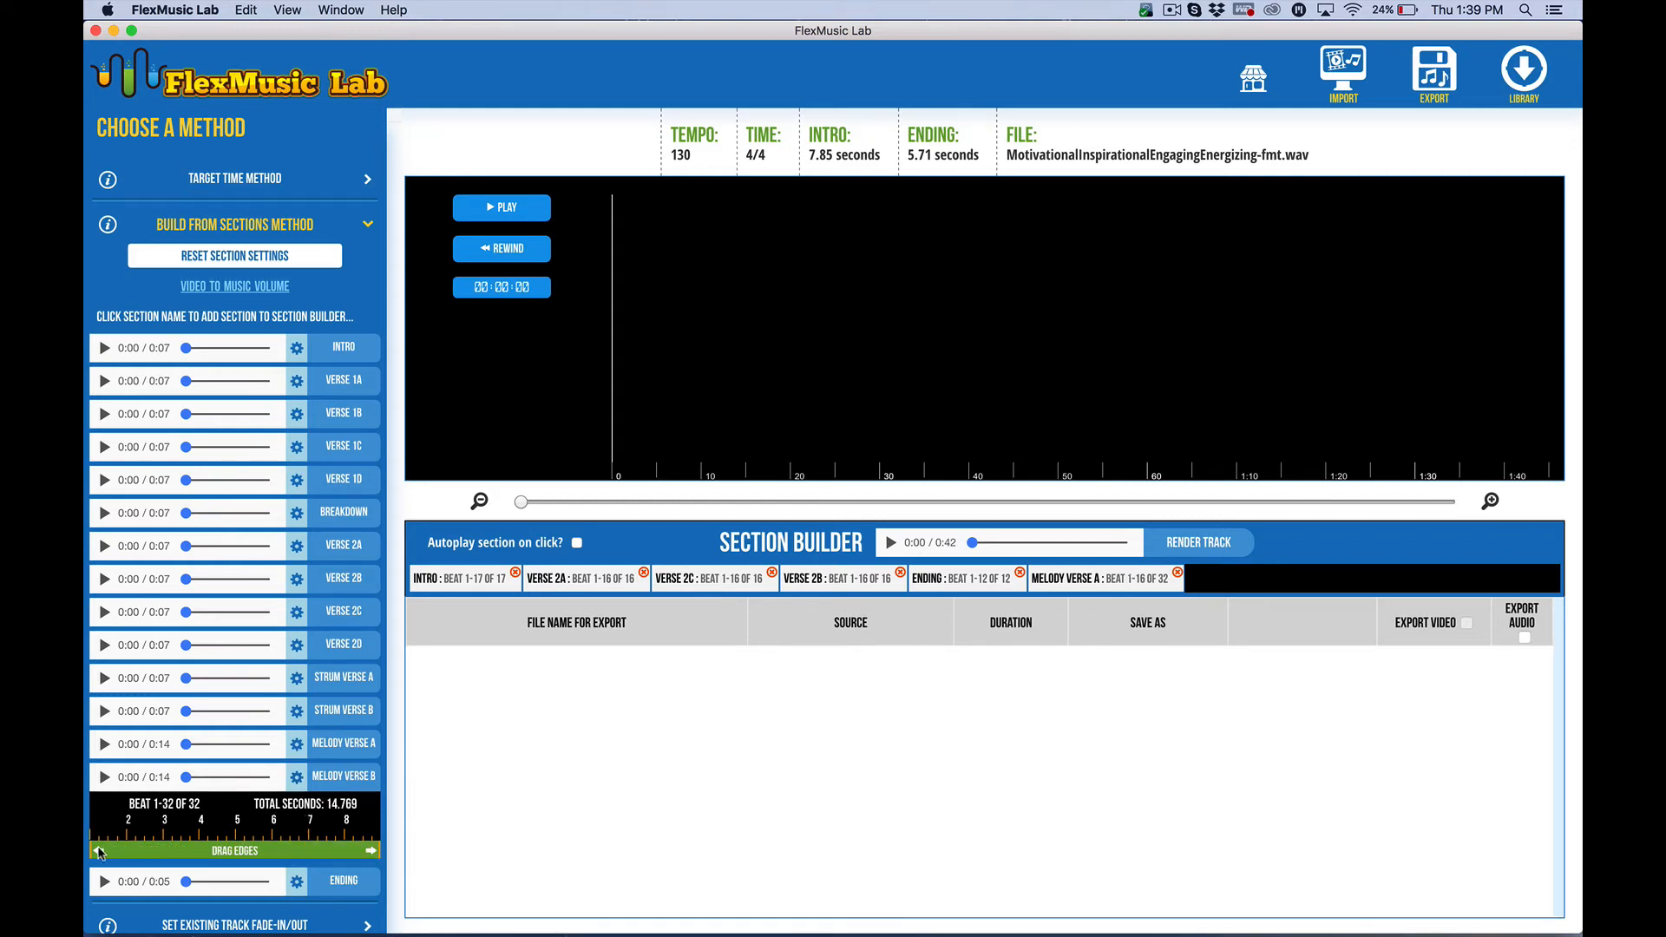
{"action": "left_click_drag", "start_coordinate": [91, 850], "coordinate": [241, 851]}
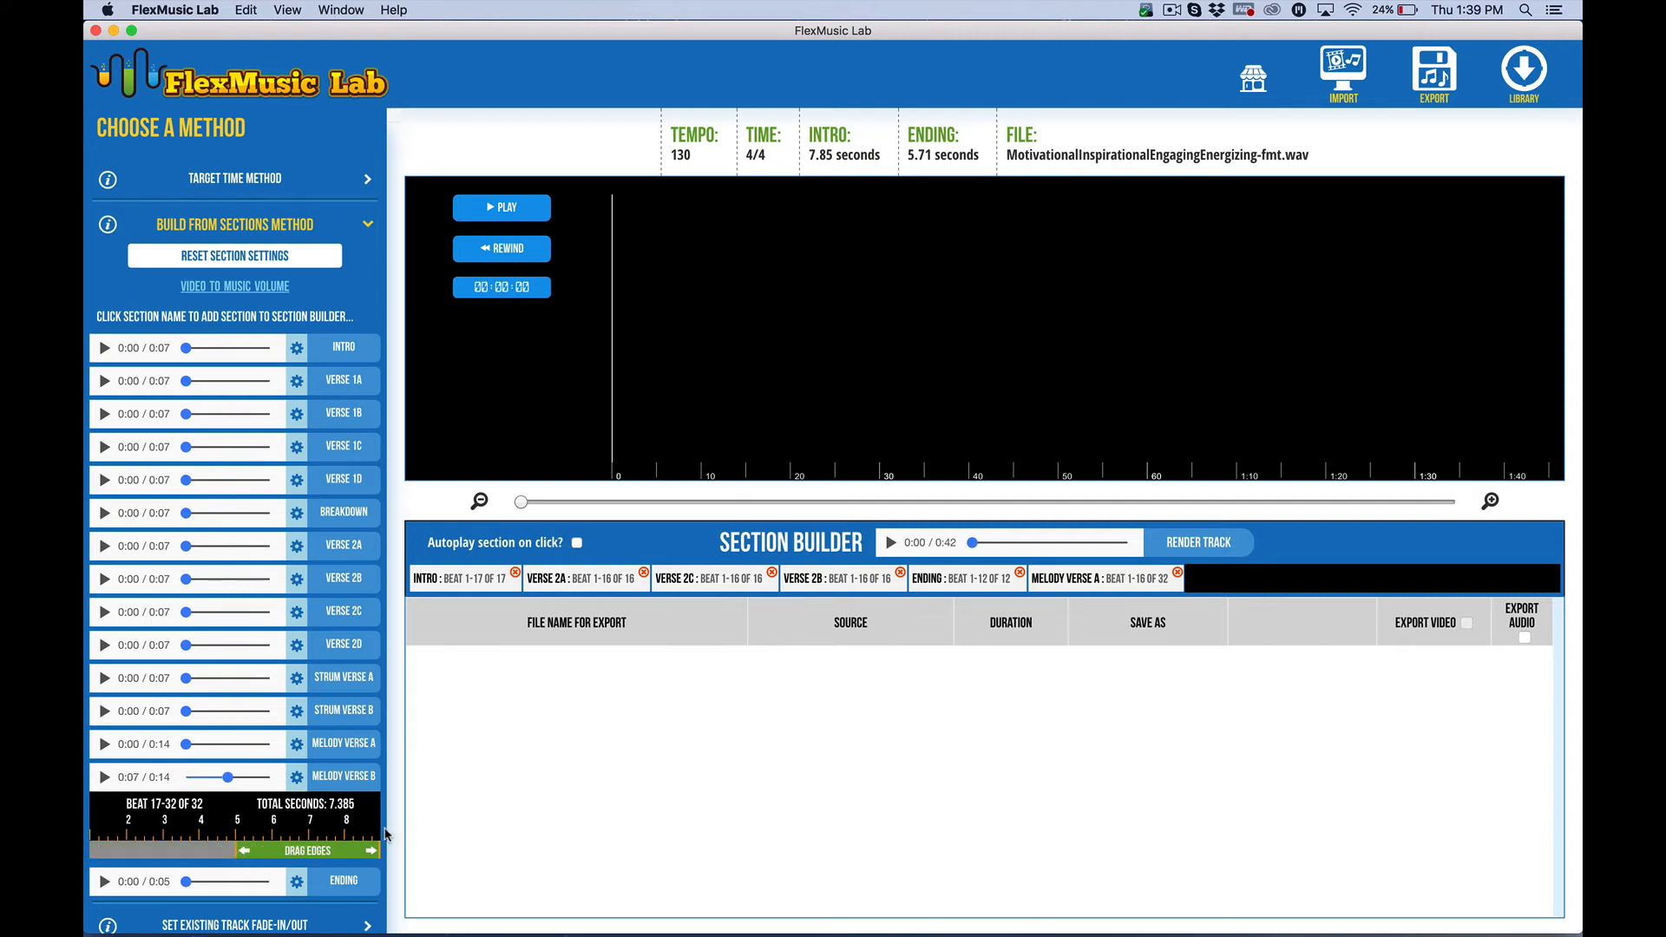
{"action": "left_click", "coordinate": [343, 776]}
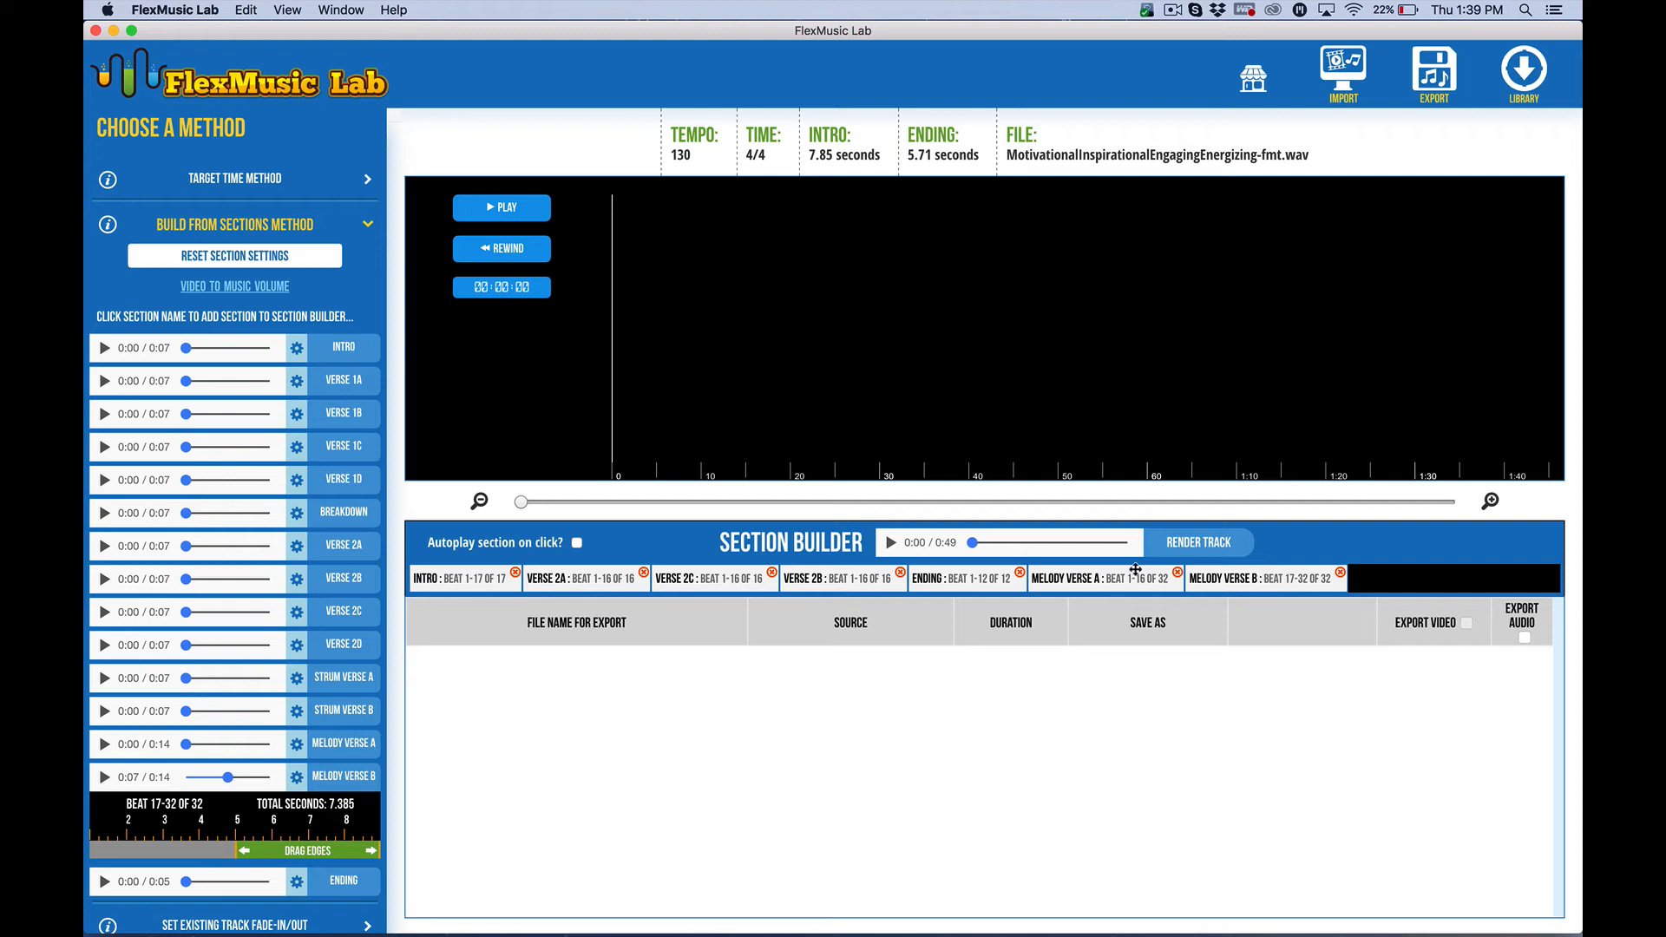
Move the Ending section to the end of the section builder sequence
{"action": "left_click", "coordinate": [1070, 542]}
{"action": "left_click_drag", "start_coordinate": [1071, 542], "coordinate": [1083, 545]}
{"action": "left_click", "coordinate": [891, 552]}
{"action": "left_click_drag", "start_coordinate": [968, 579], "coordinate": [1316, 562]}
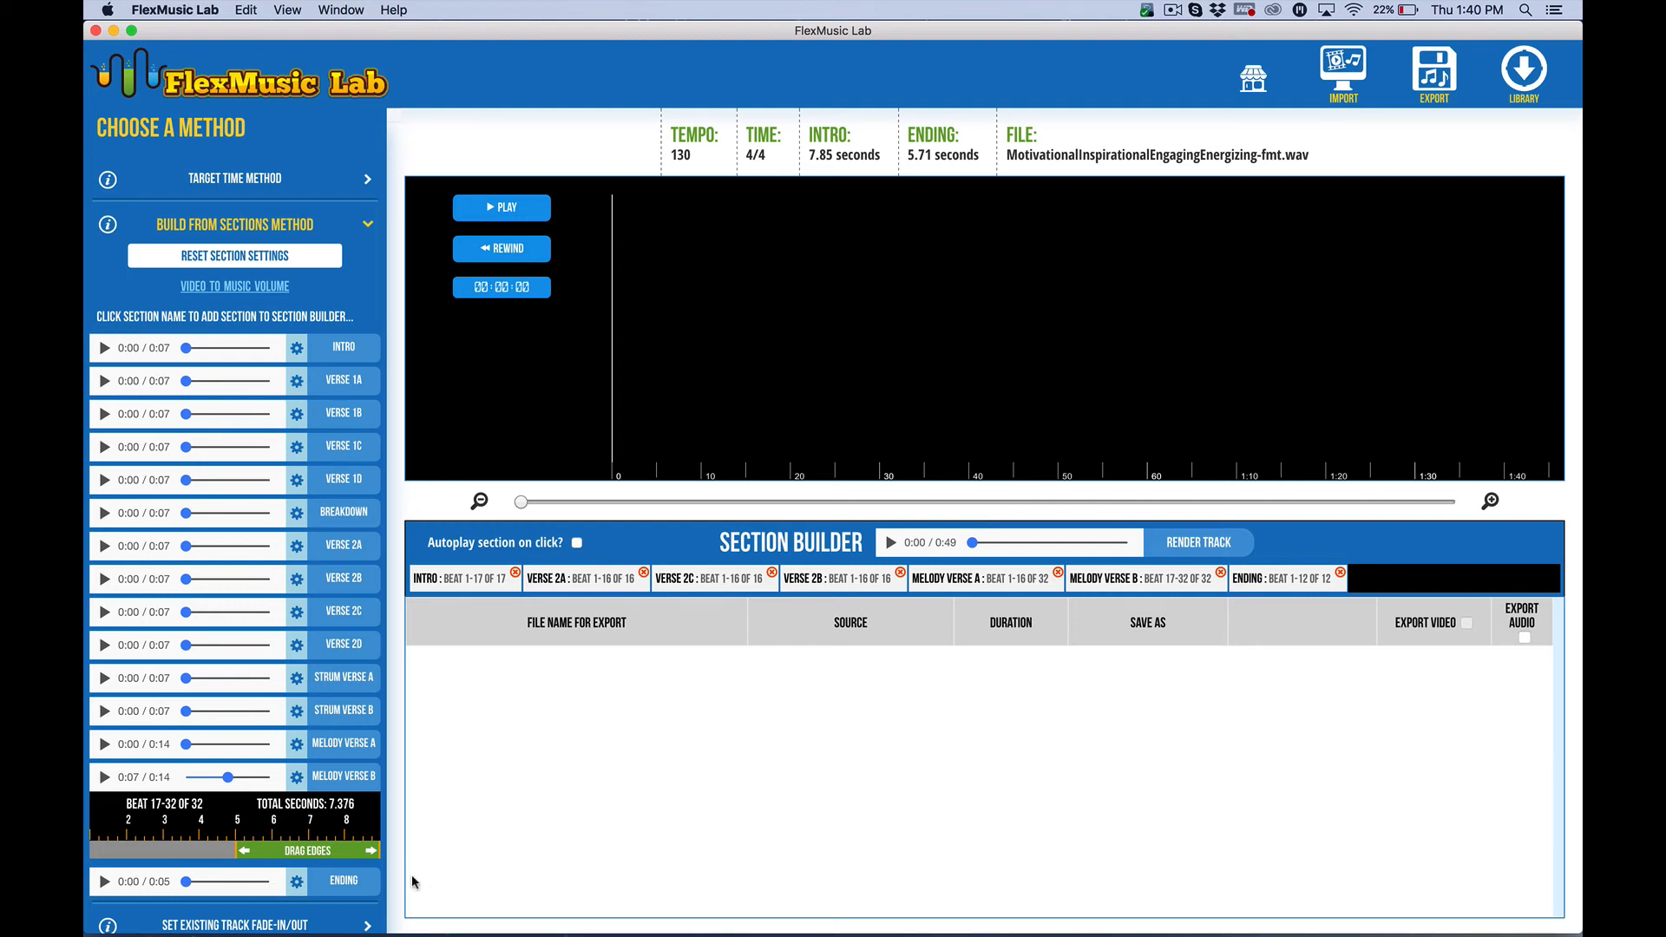
Review the trim settings of each section in the section builder, then render the track
{"action": "left_click_drag", "start_coordinate": [380, 851], "coordinate": [239, 850]}
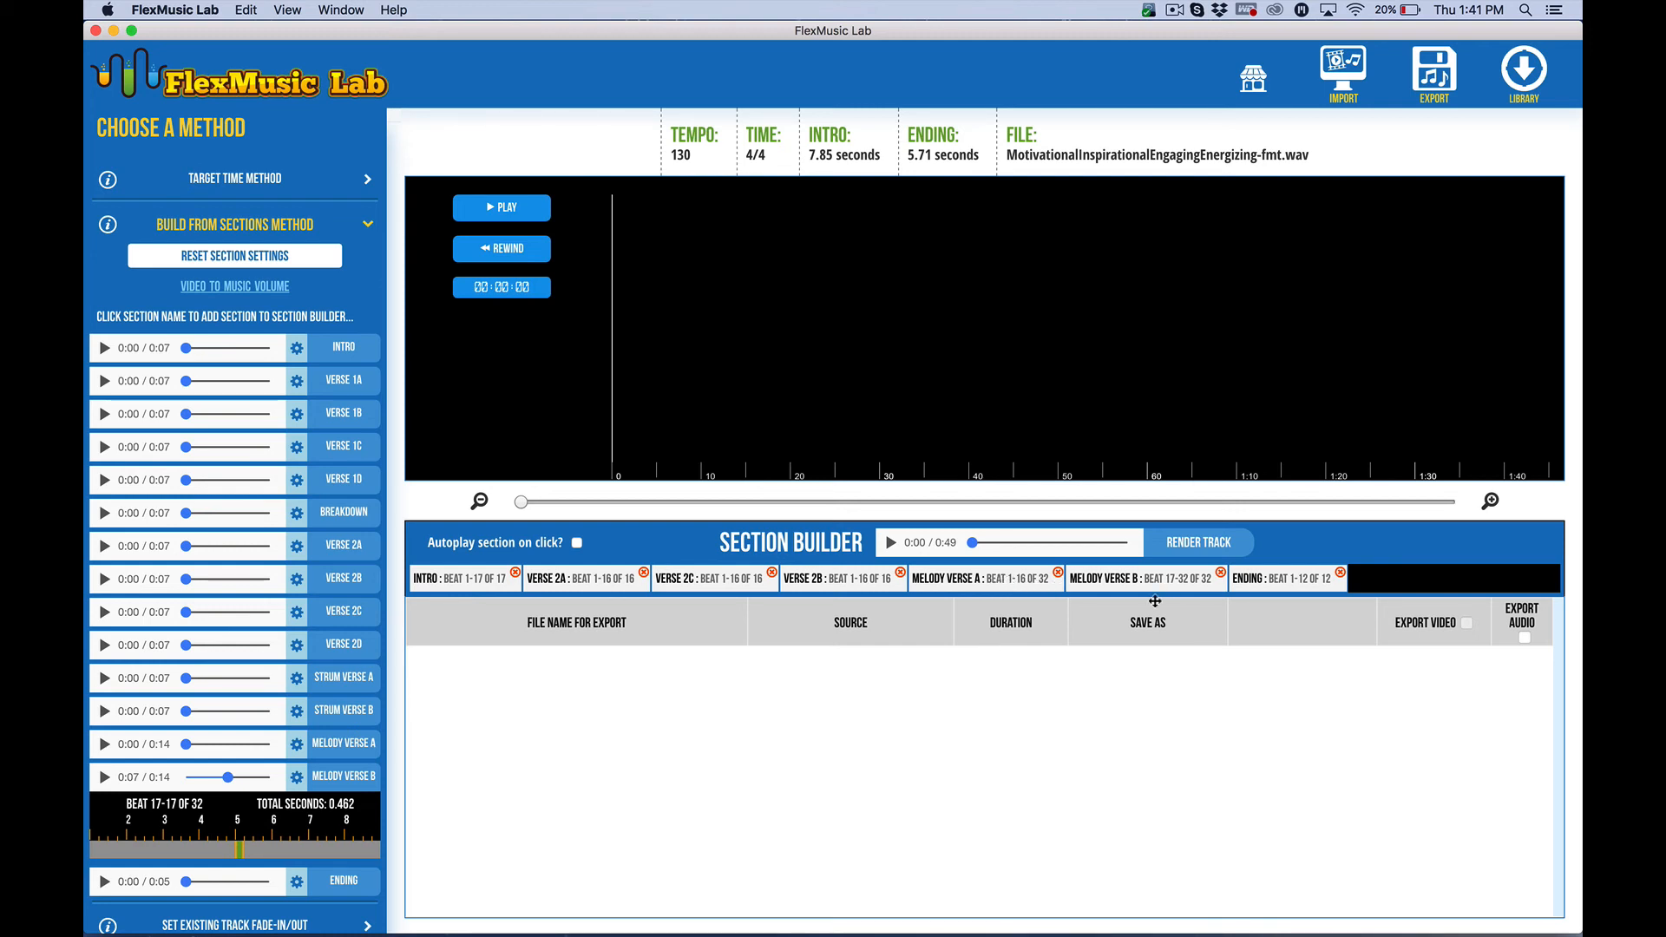
{"action": "left_click", "coordinate": [994, 583]}
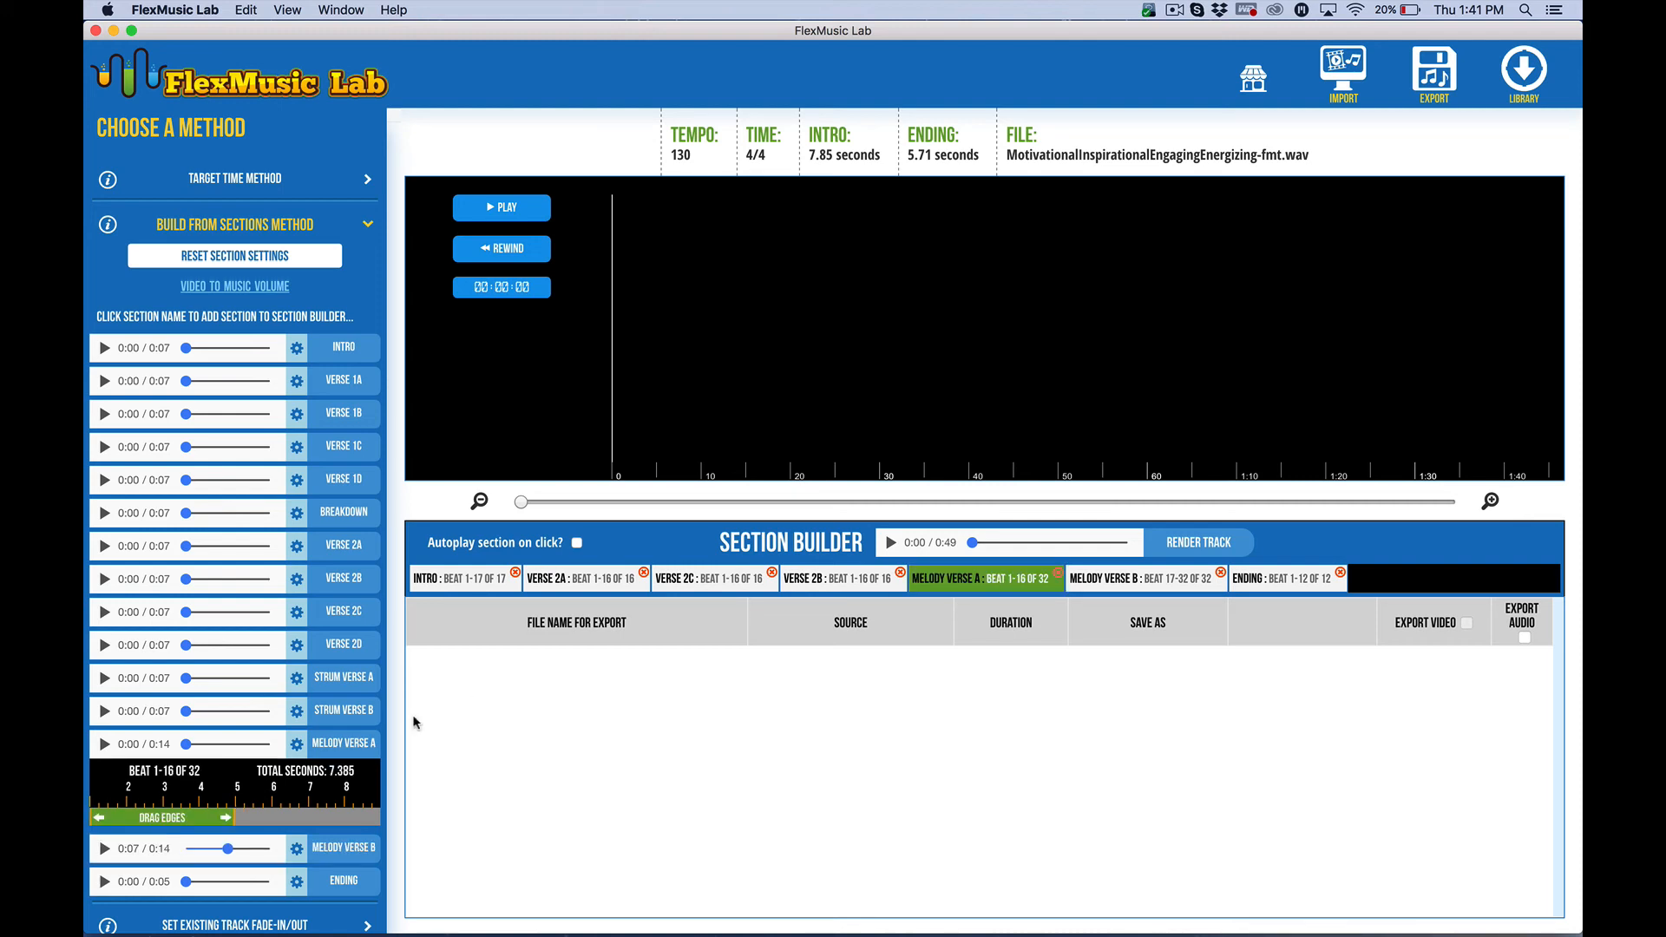
{"action": "left_click", "coordinate": [1135, 582]}
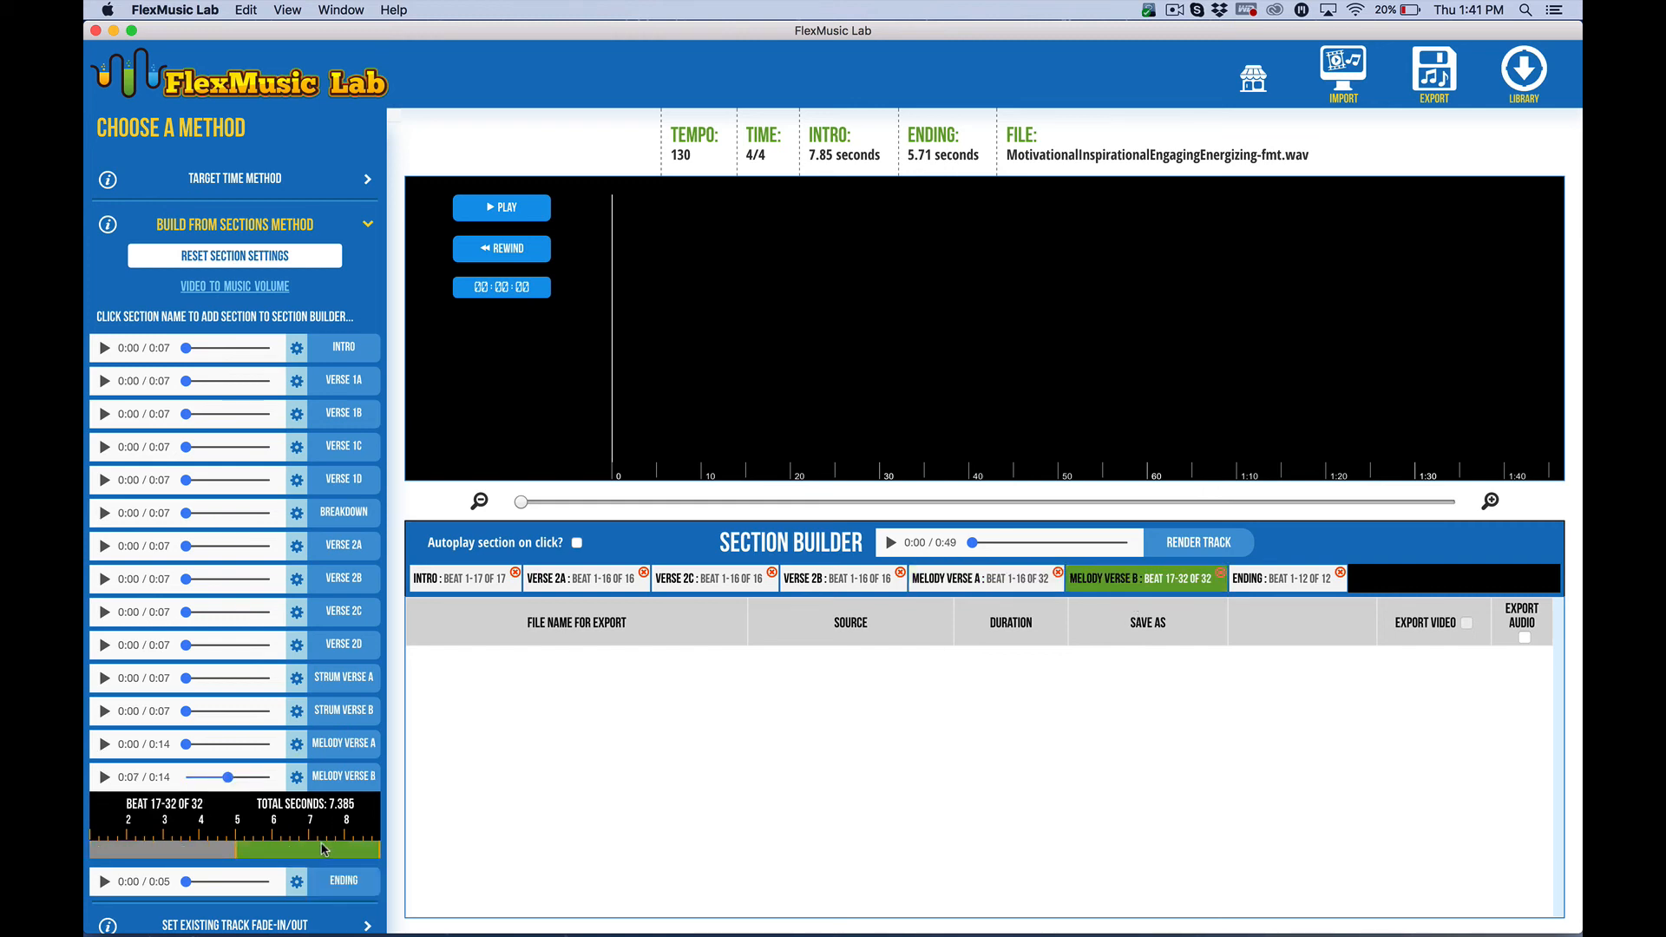
{"action": "left_click", "coordinate": [824, 578]}
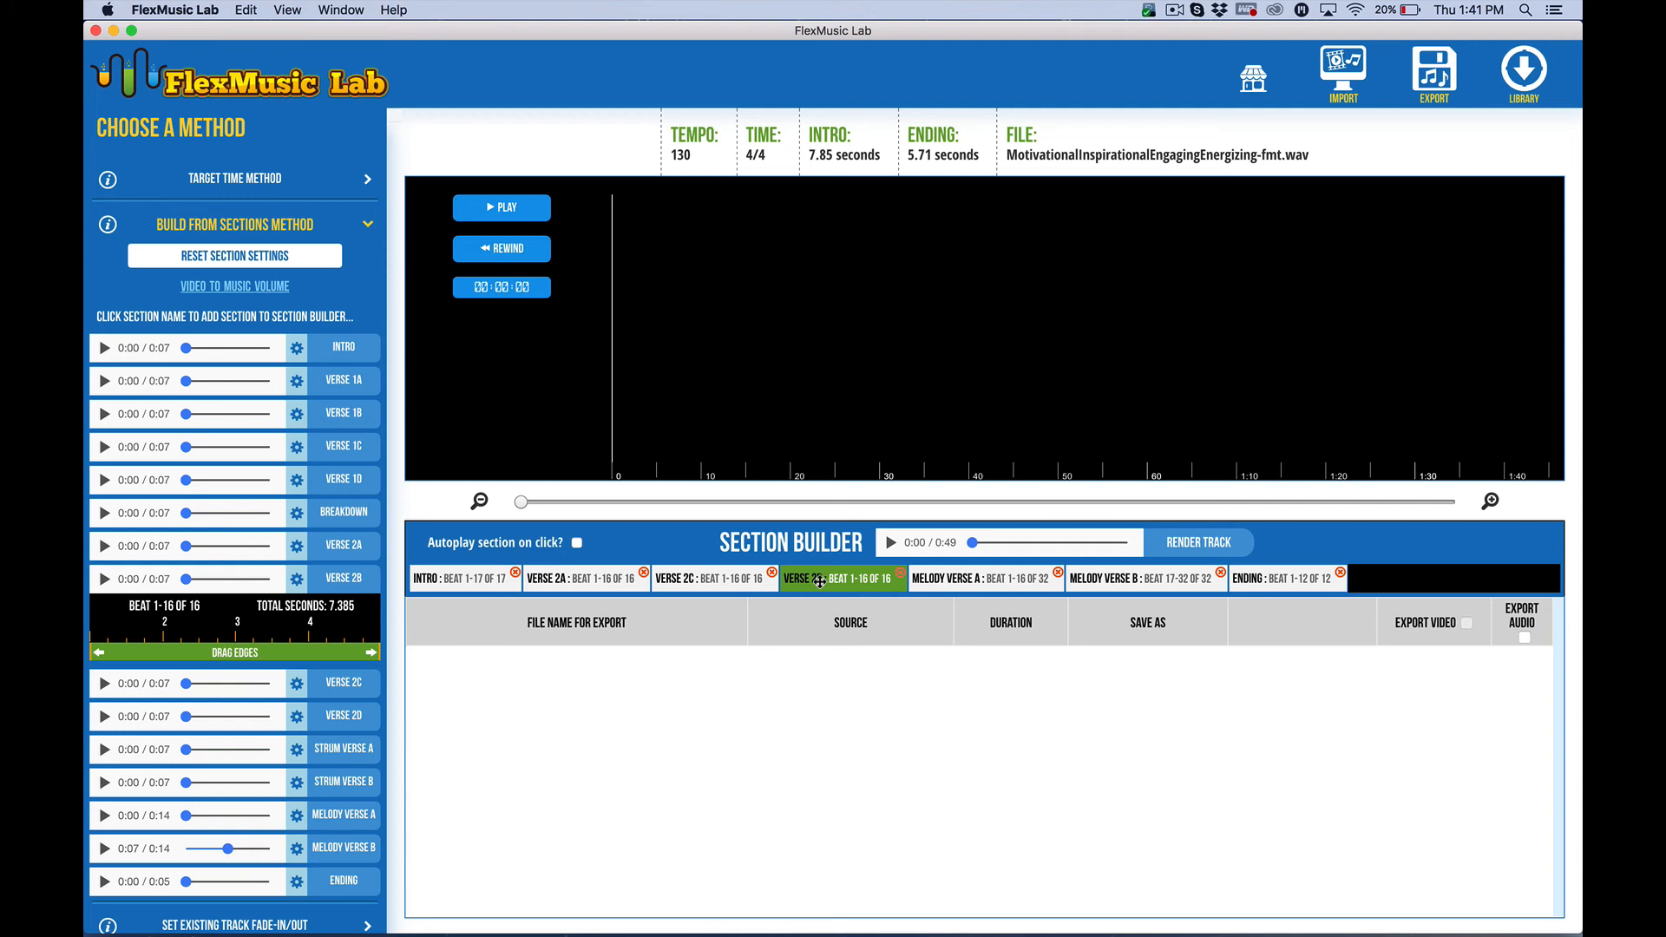
{"action": "left_click", "coordinate": [581, 579]}
{"action": "left_click", "coordinate": [451, 578]}
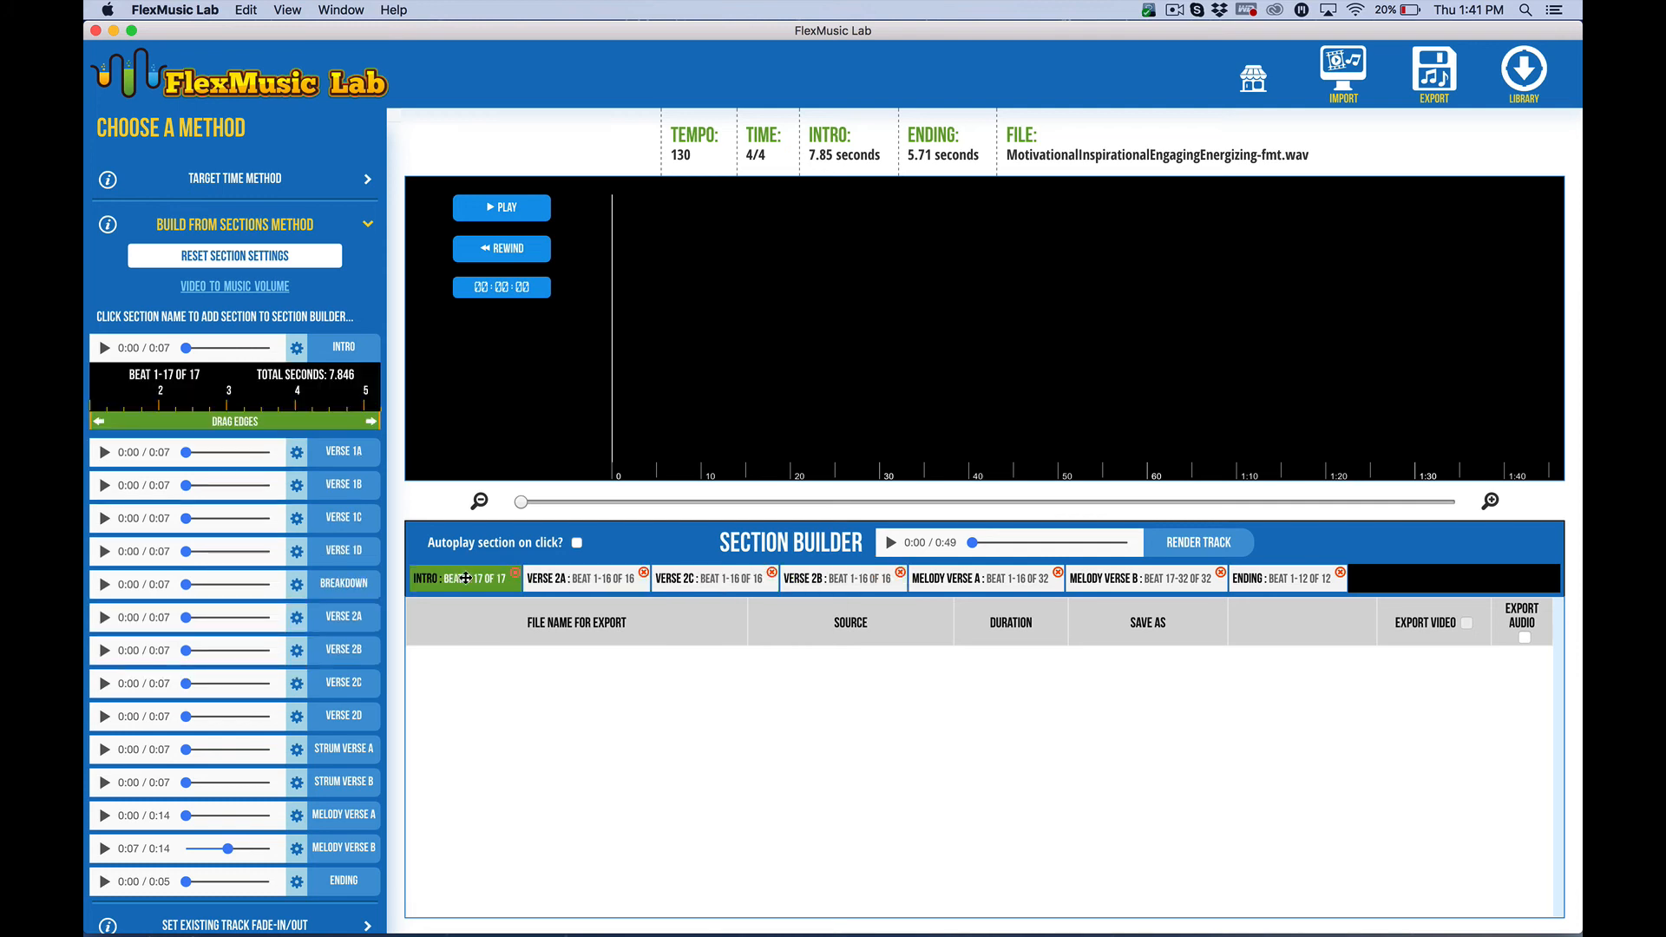
{"action": "left_click", "coordinate": [1284, 578]}
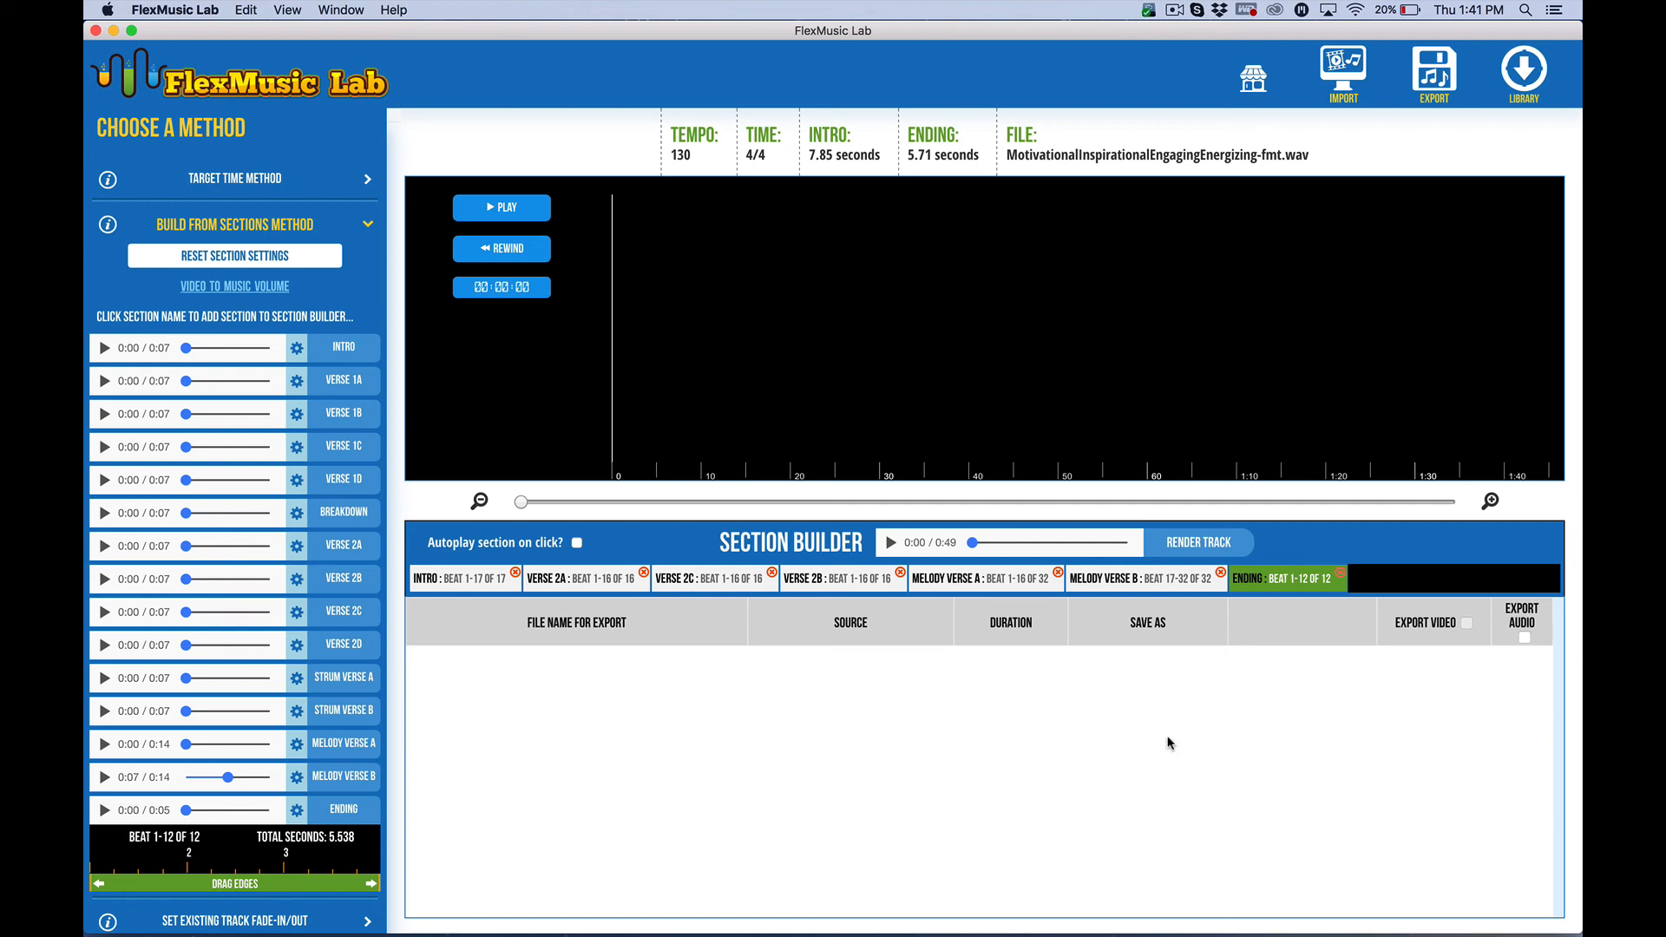
{"action": "left_click", "coordinate": [1195, 547]}
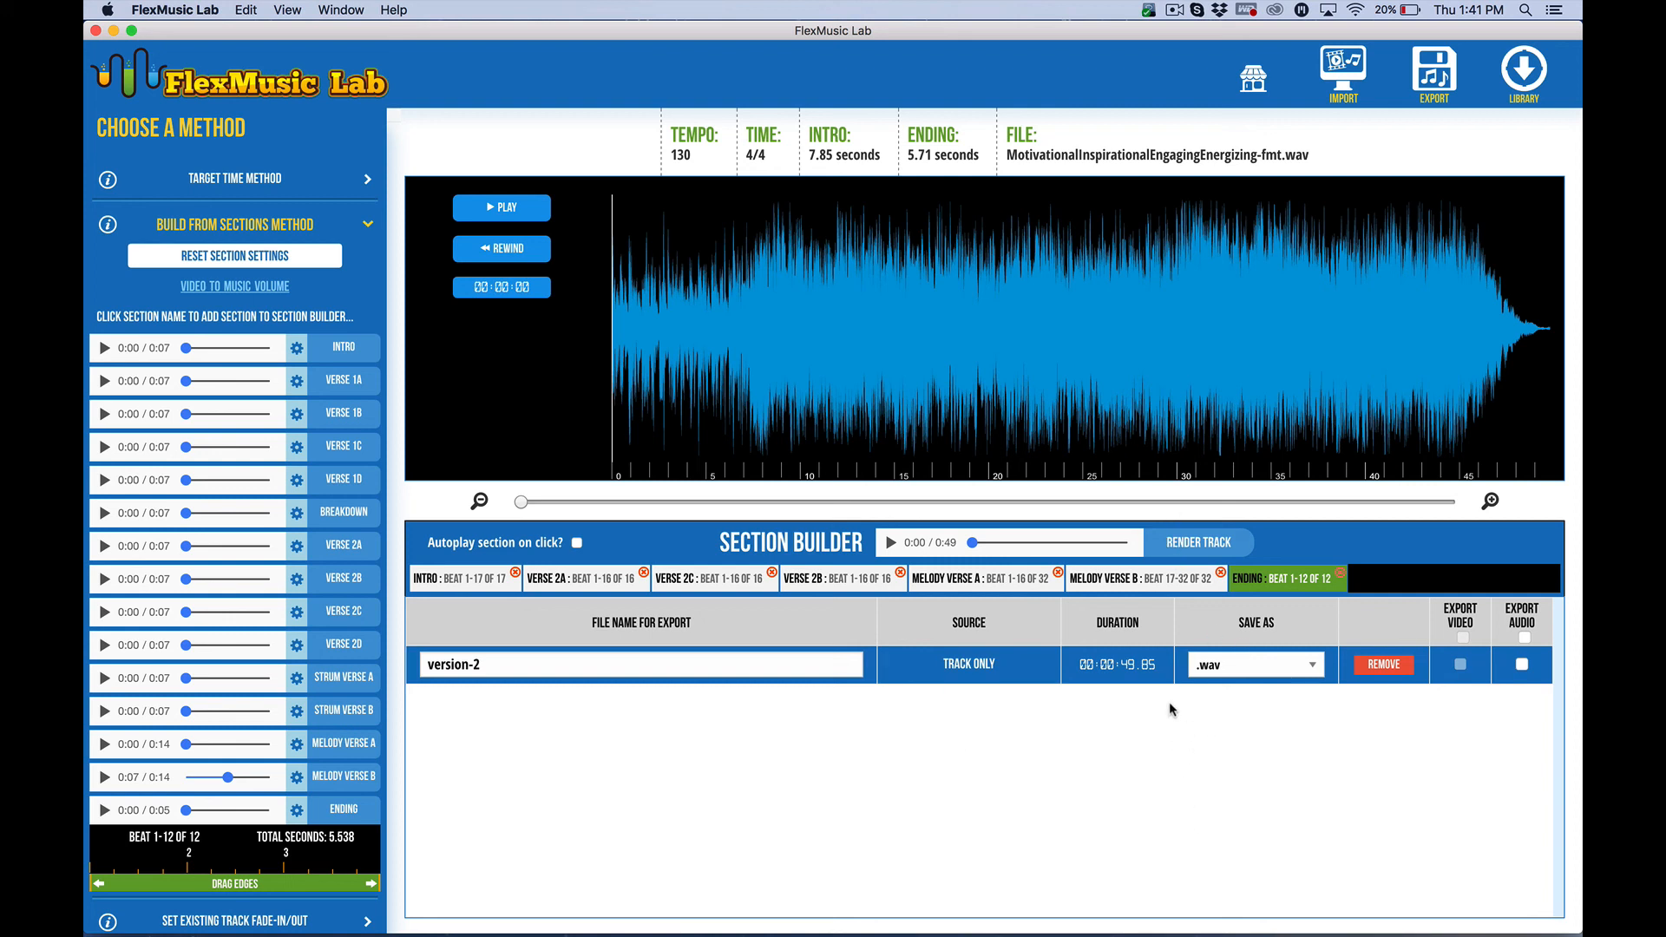
Remove Melody Verse A and Melody Verse B from the section builder and render a second track
{"action": "left_click", "coordinate": [1132, 581]}
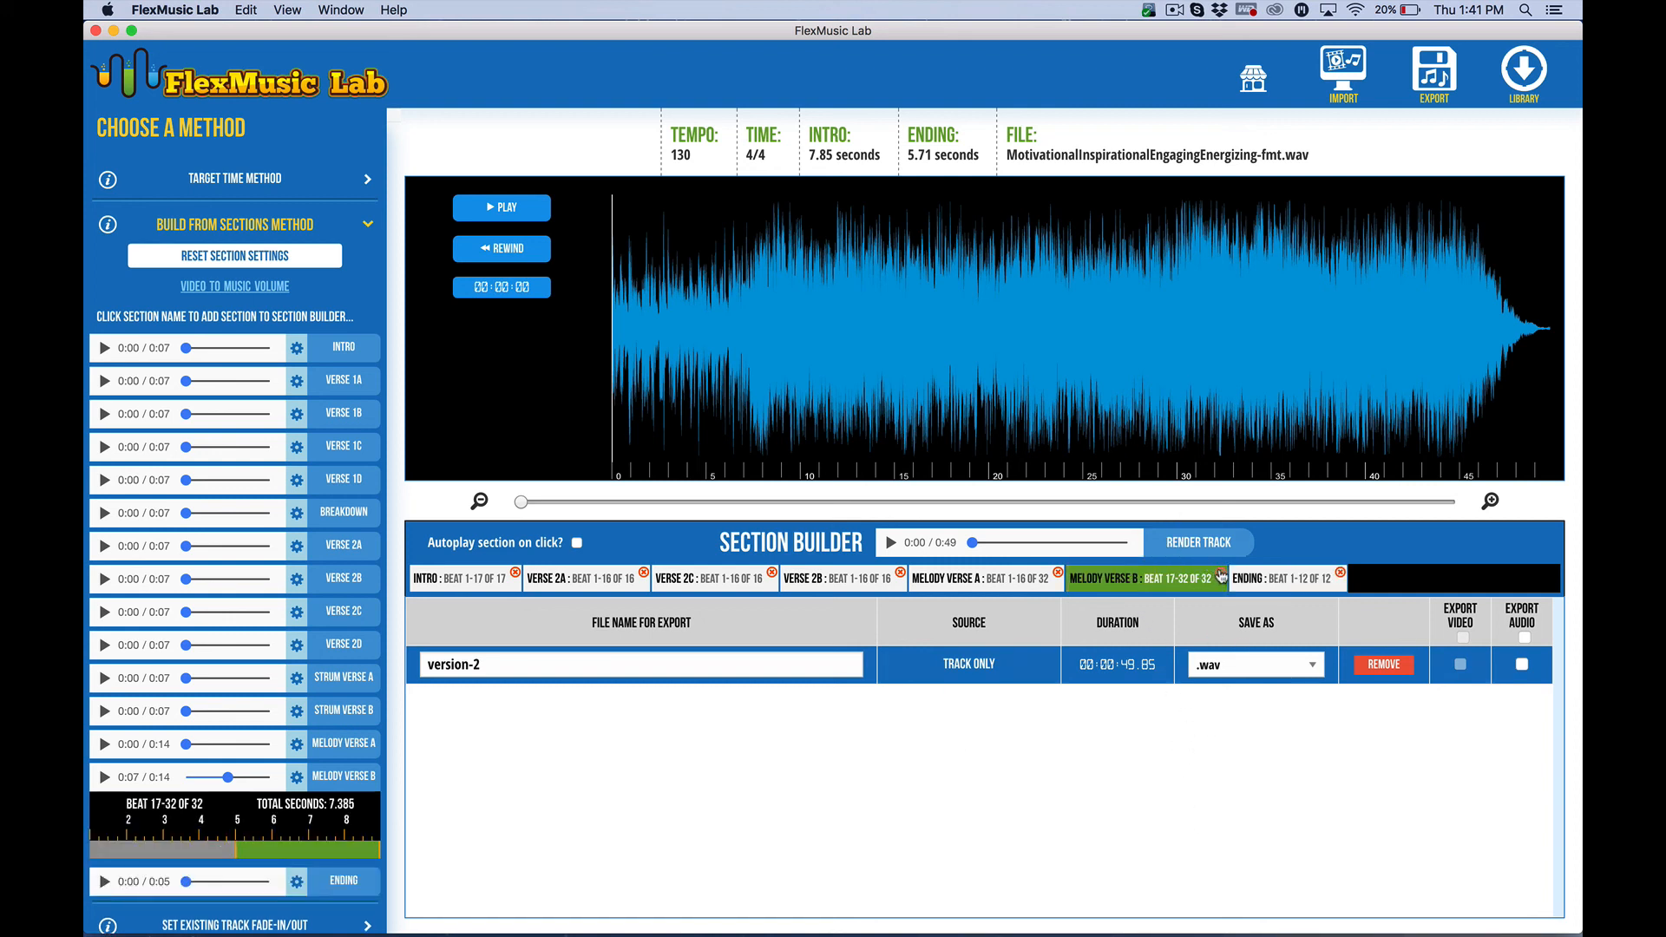
{"action": "left_click", "coordinate": [1221, 573]}
{"action": "left_click", "coordinate": [1058, 573]}
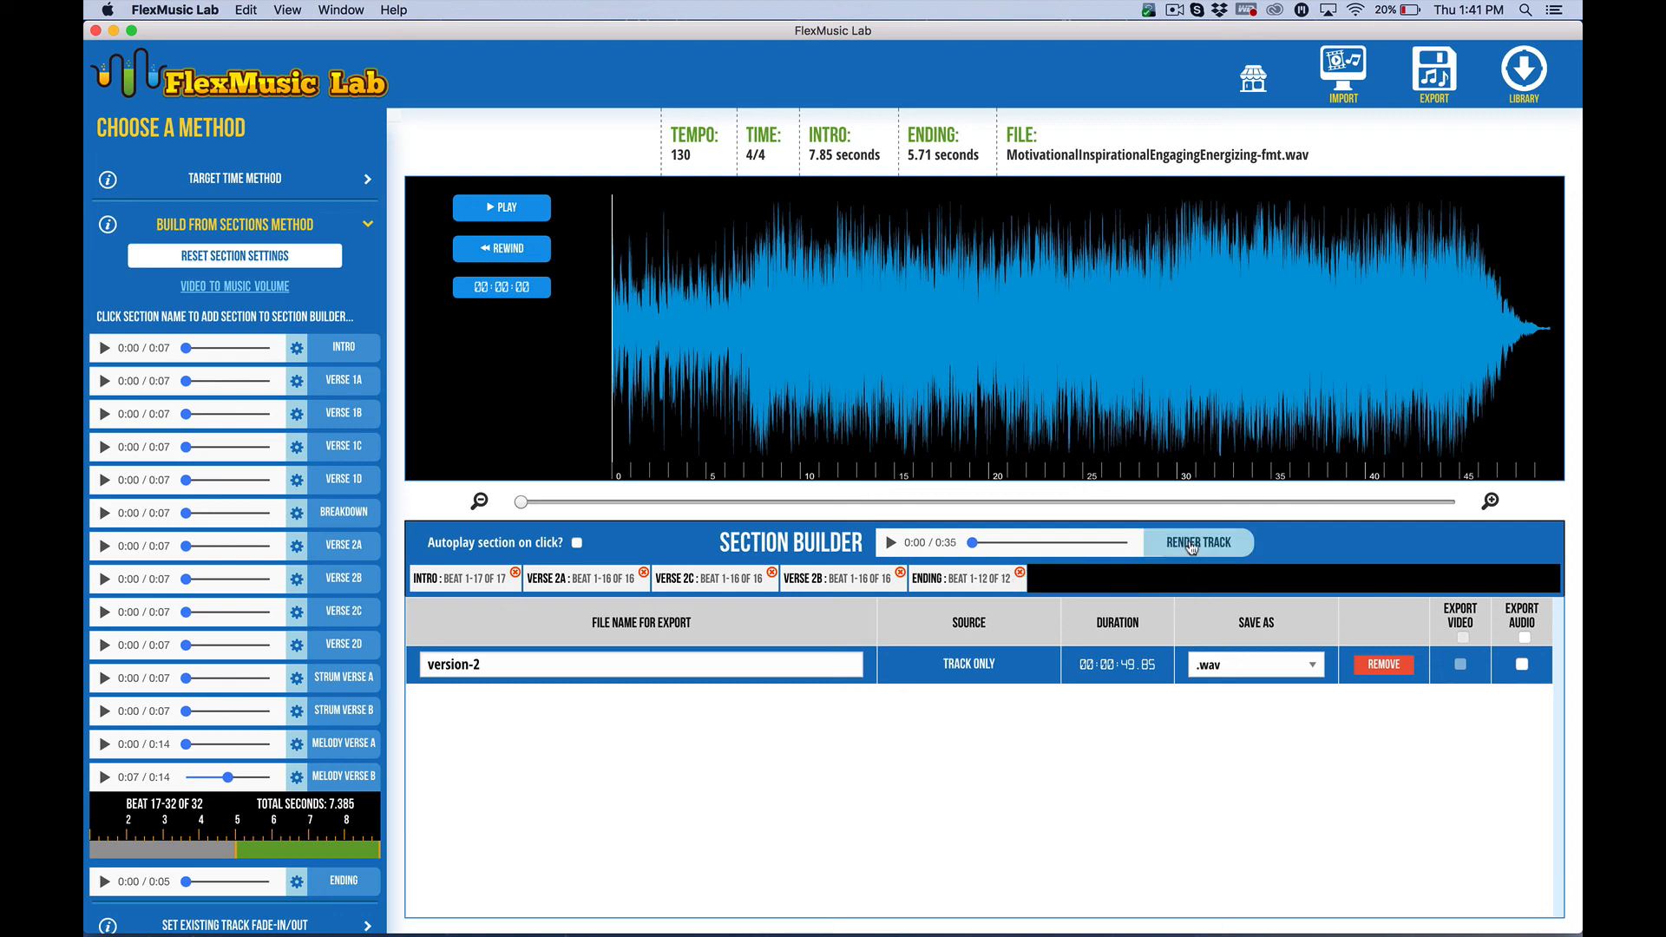
{"action": "left_click", "coordinate": [1210, 541]}
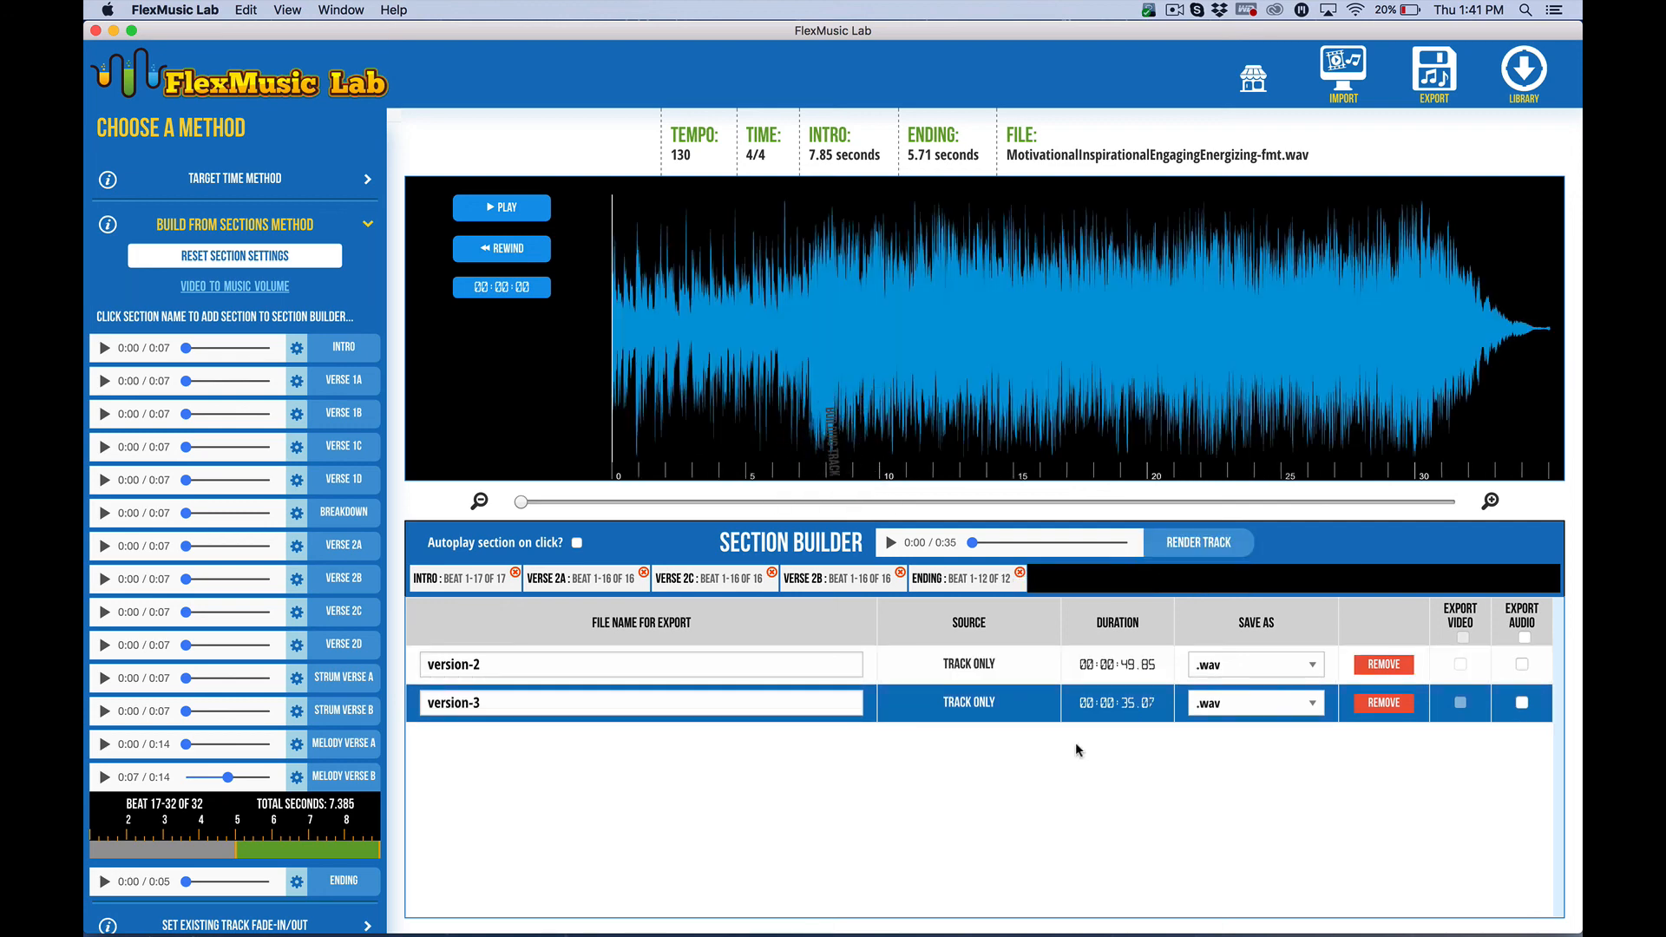
Set both rendered tracks to save as .mp3 and enable Export Audio for all of them
{"action": "left_click", "coordinate": [1243, 679]}
{"action": "left_click", "coordinate": [1231, 672]}
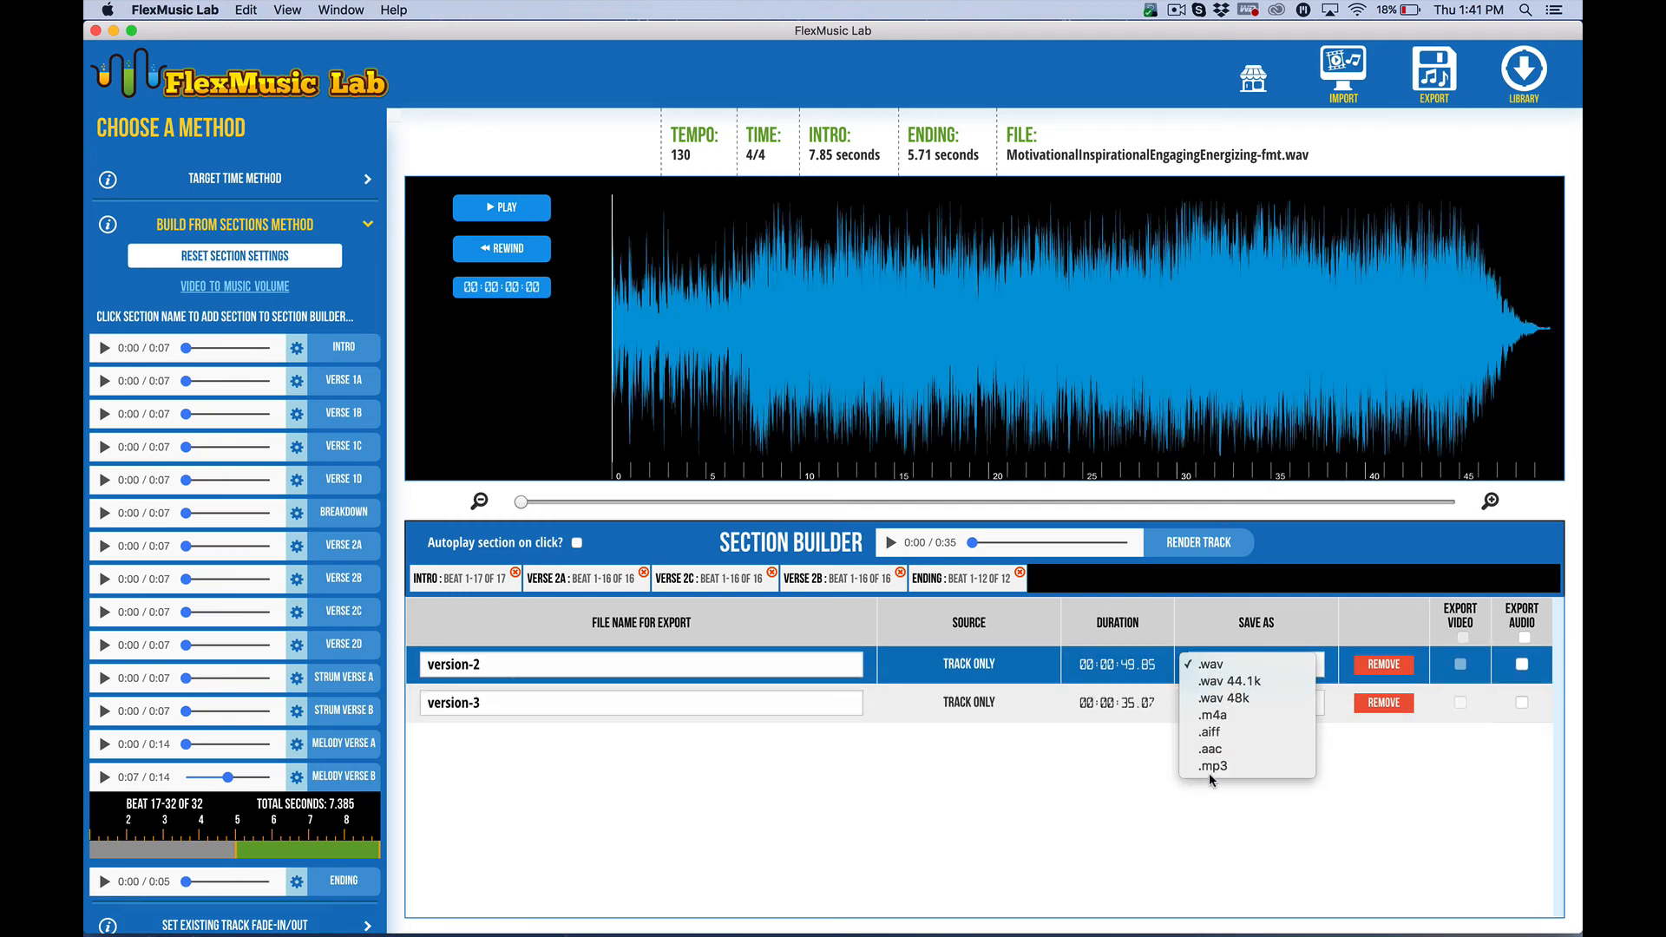
{"action": "left_click", "coordinate": [1211, 769]}
{"action": "left_click", "coordinate": [1231, 694]}
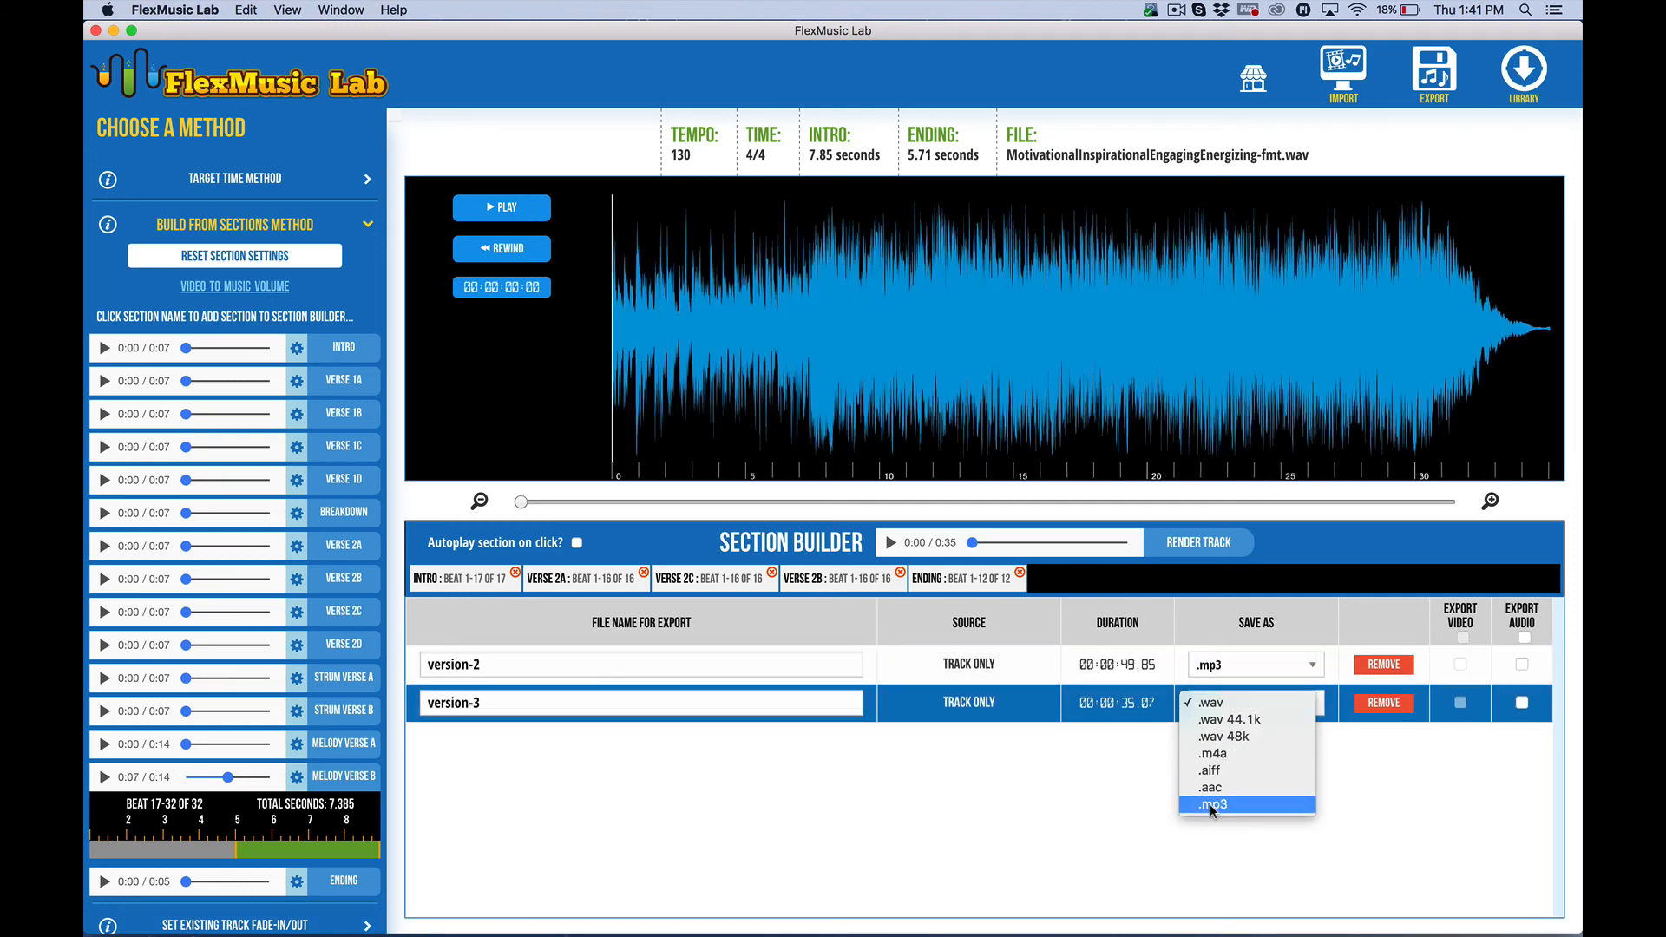
{"action": "left_click", "coordinate": [1211, 803]}
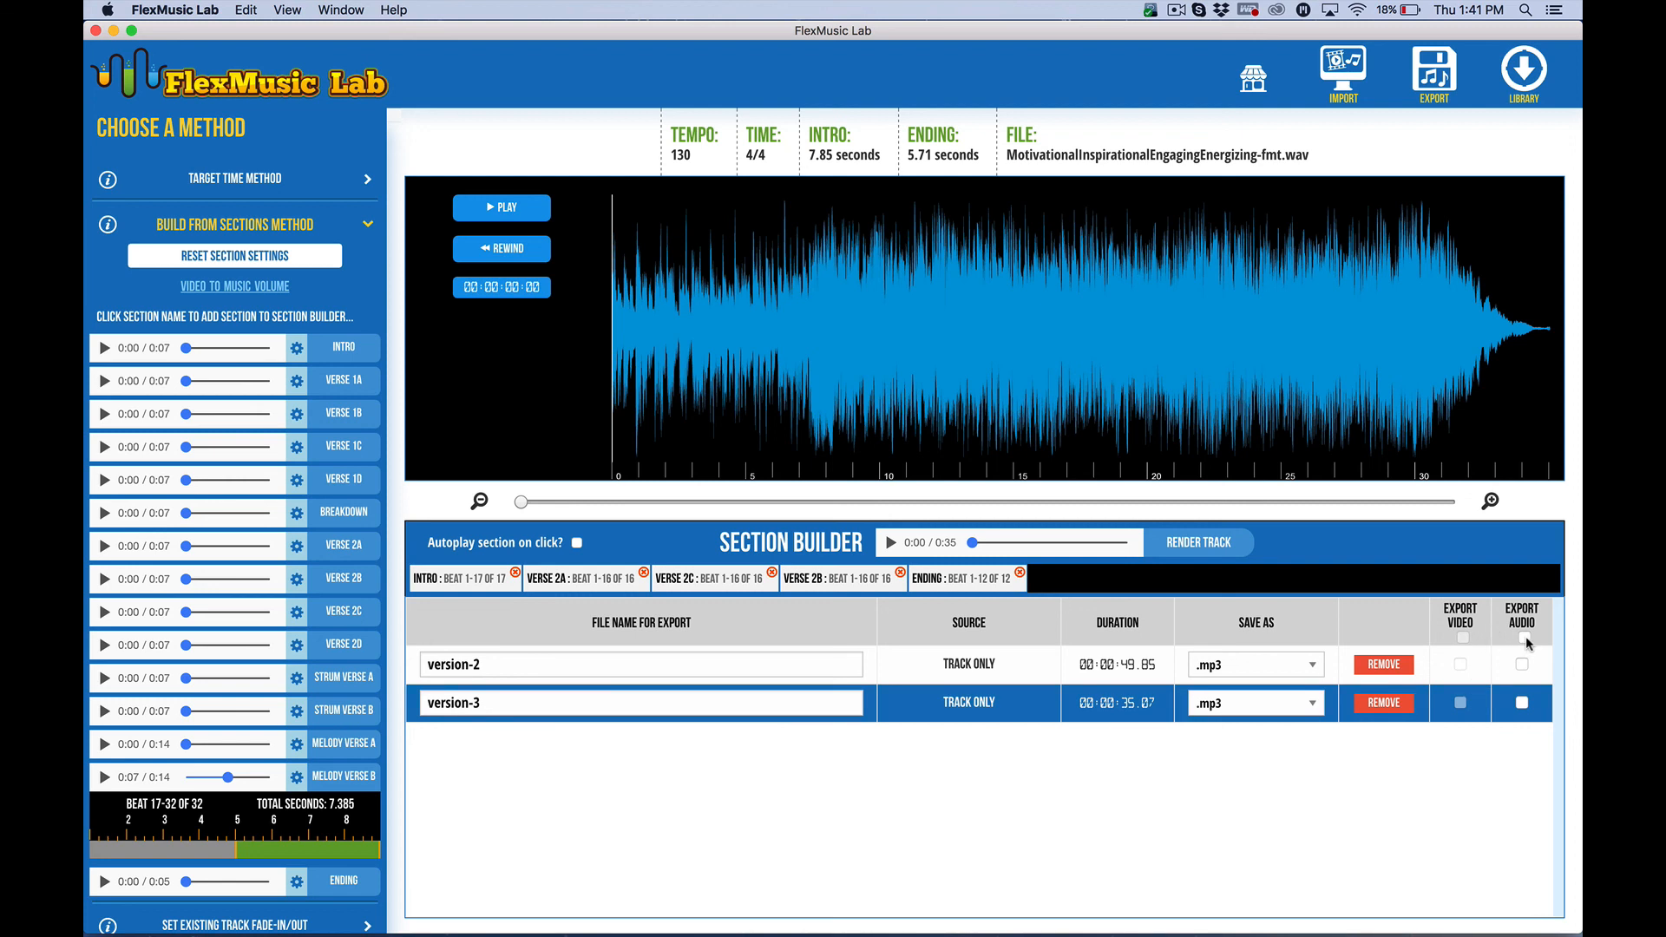
{"action": "left_click", "coordinate": [1524, 637]}
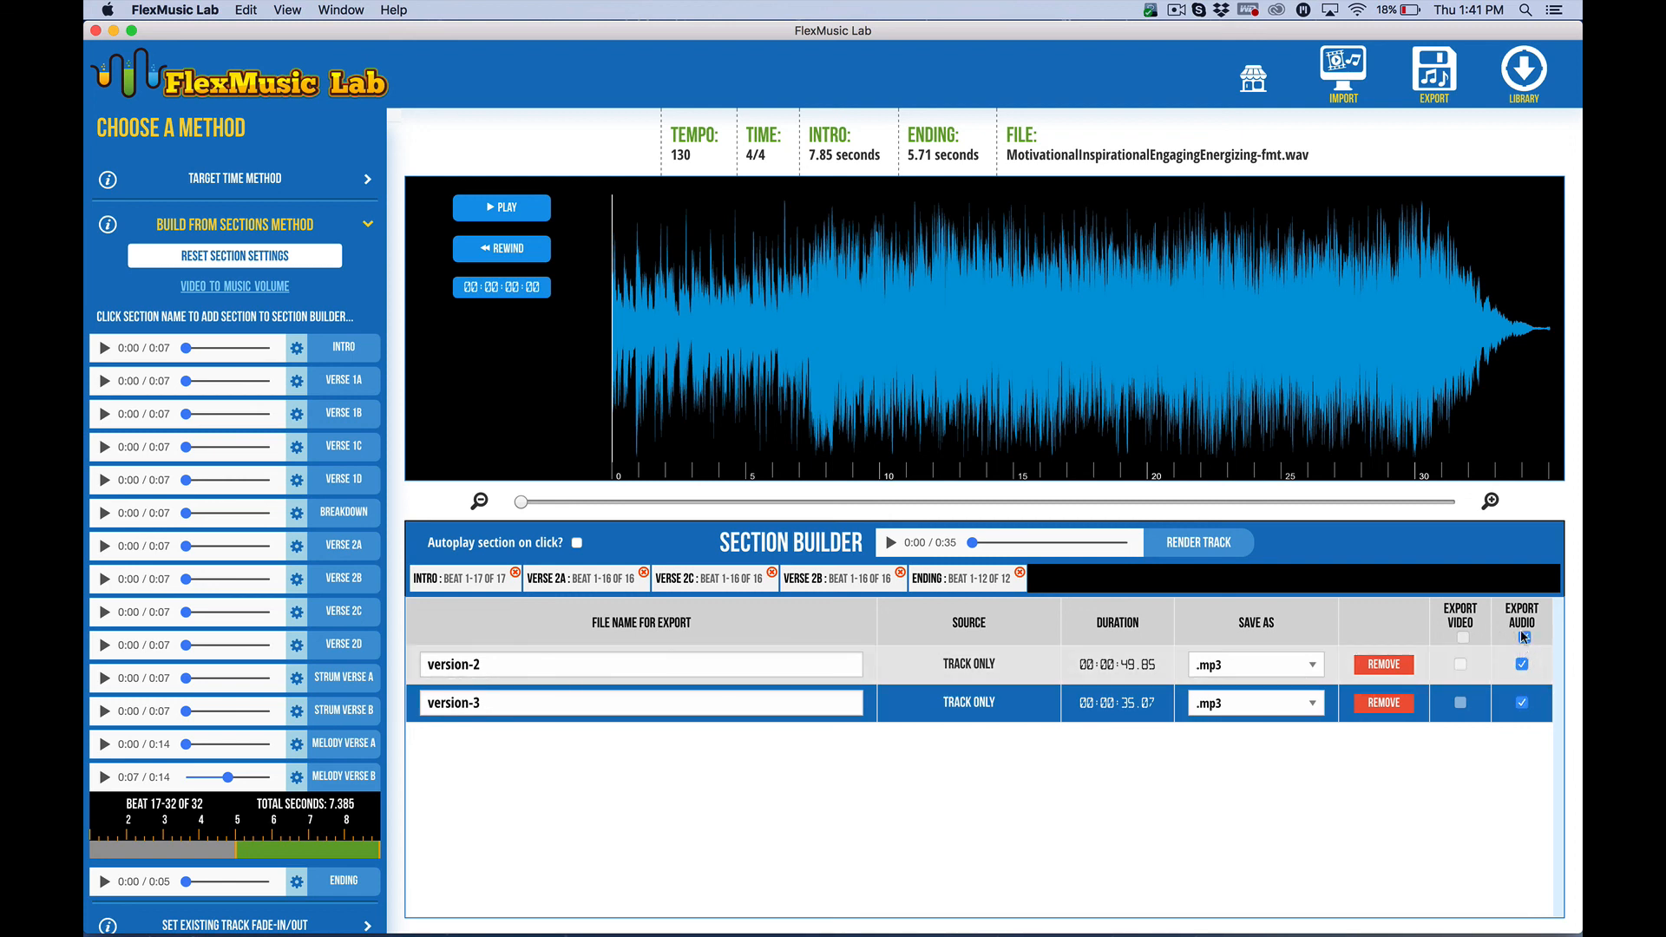